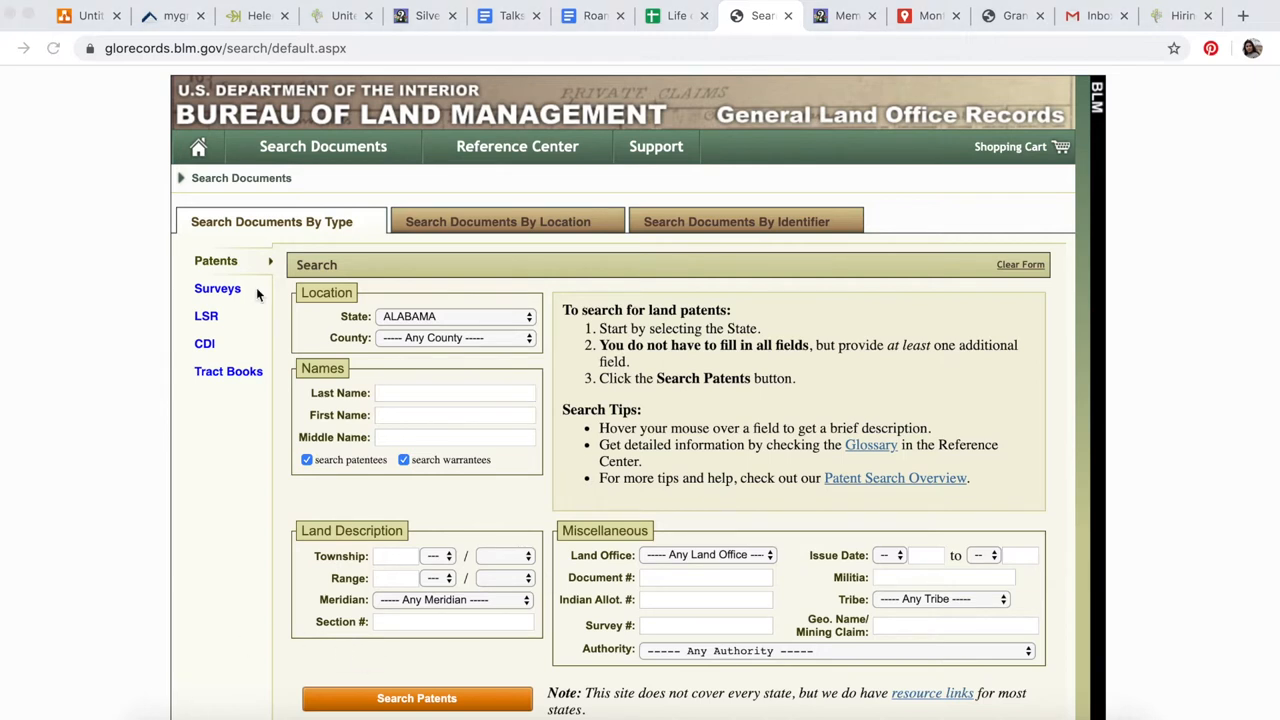
- Set the search to Montana, Blaine County, checking the school photo's land description
{"action": "left_click", "coordinate": [421, 319]}
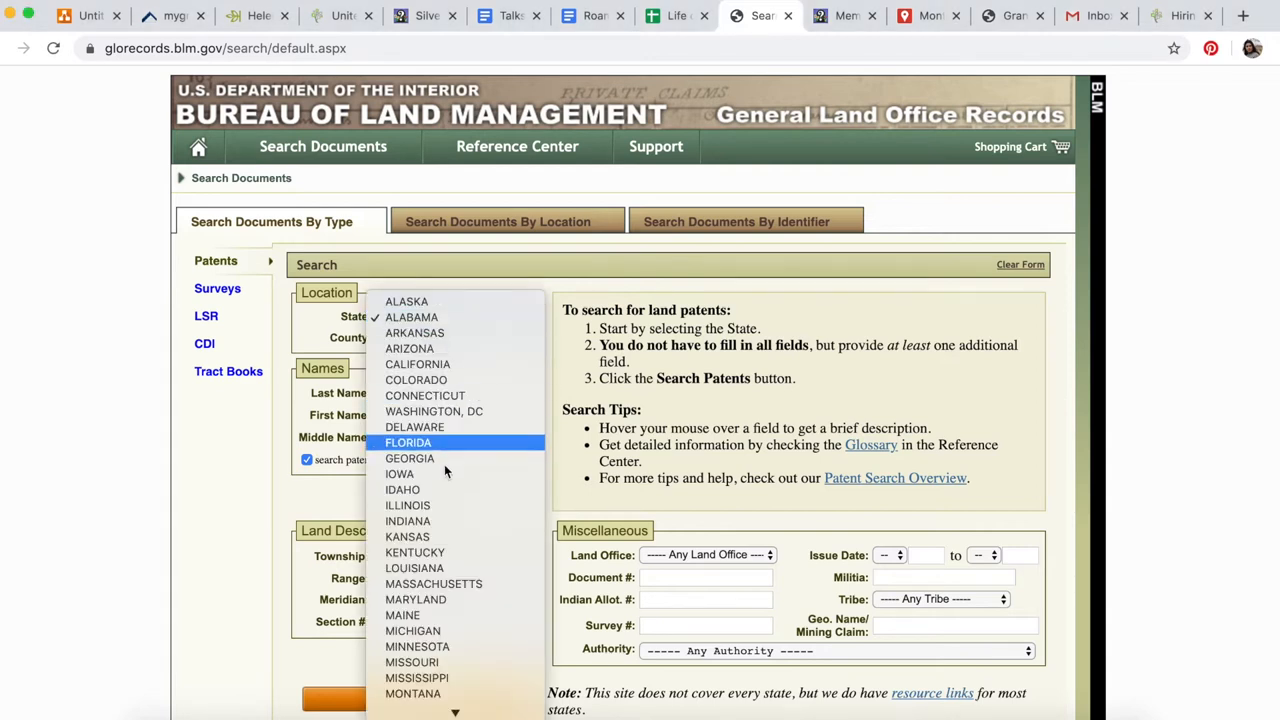
{"action": "scroll", "coordinate": [428, 627], "scroll_direction": "down", "scroll_amount": 2}
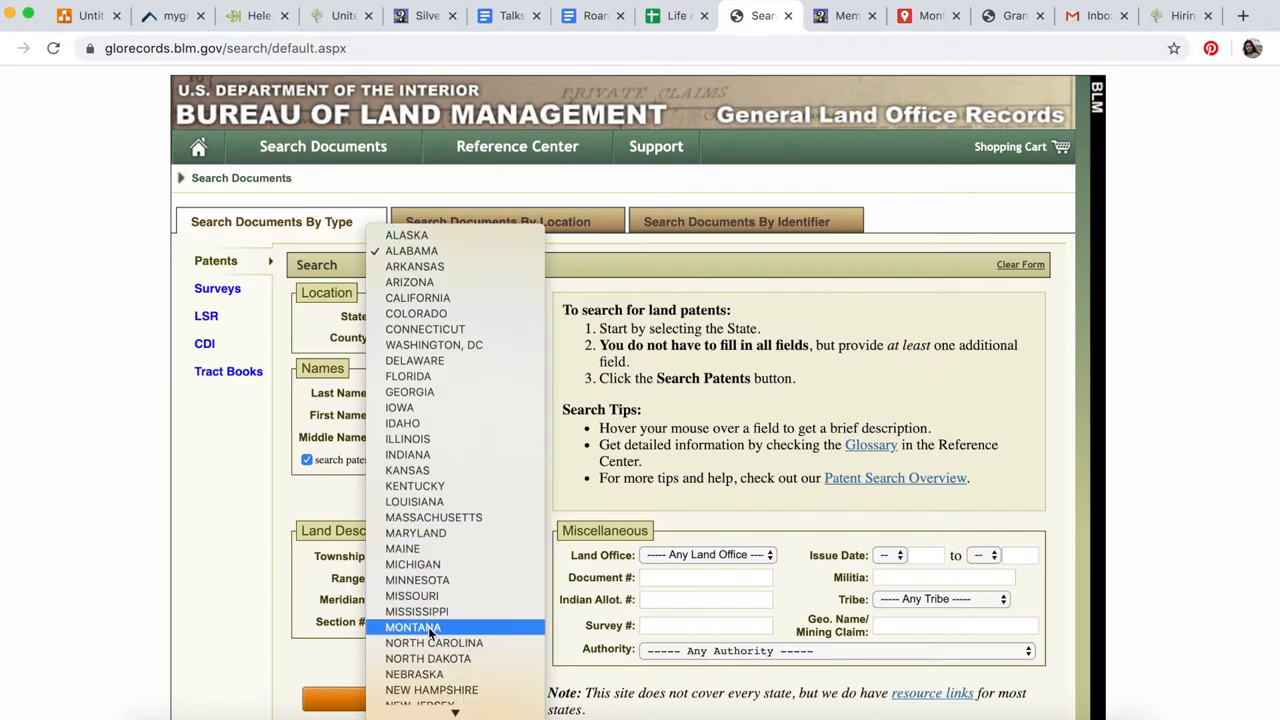
{"action": "left_click", "coordinate": [430, 627]}
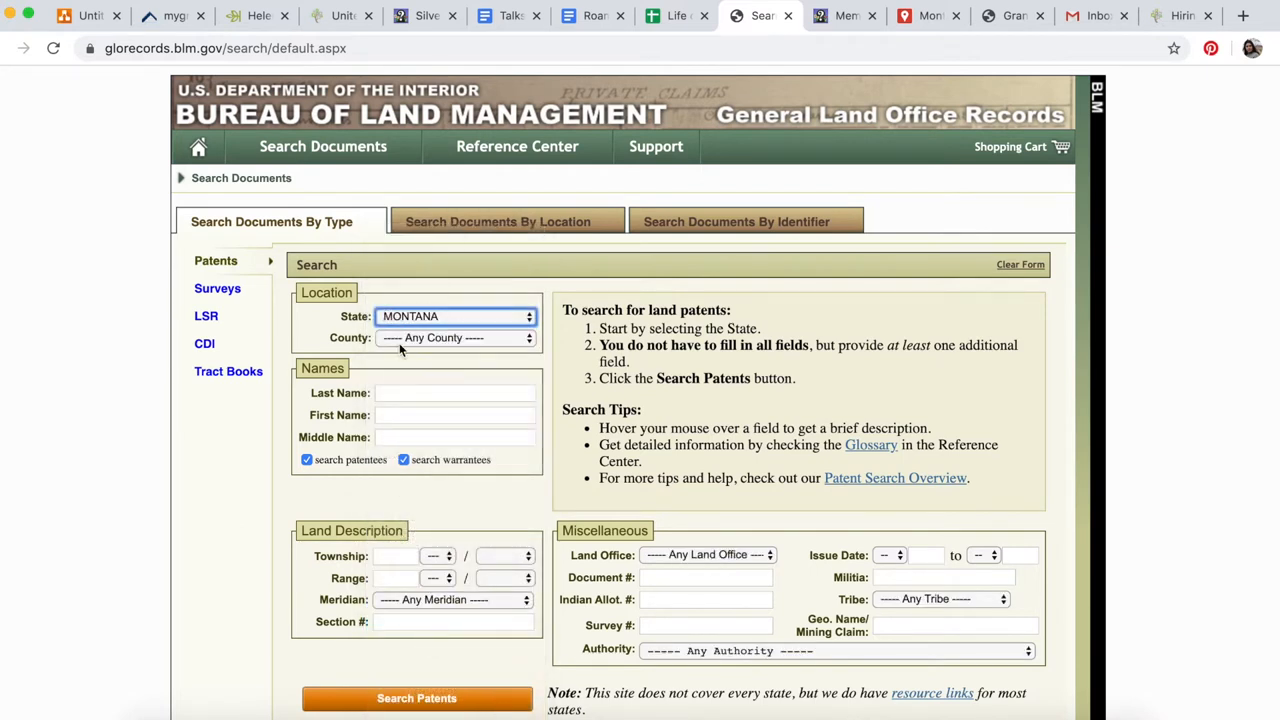
{"action": "left_click", "coordinate": [455, 338]}
{"action": "left_click", "coordinate": [420, 386]}
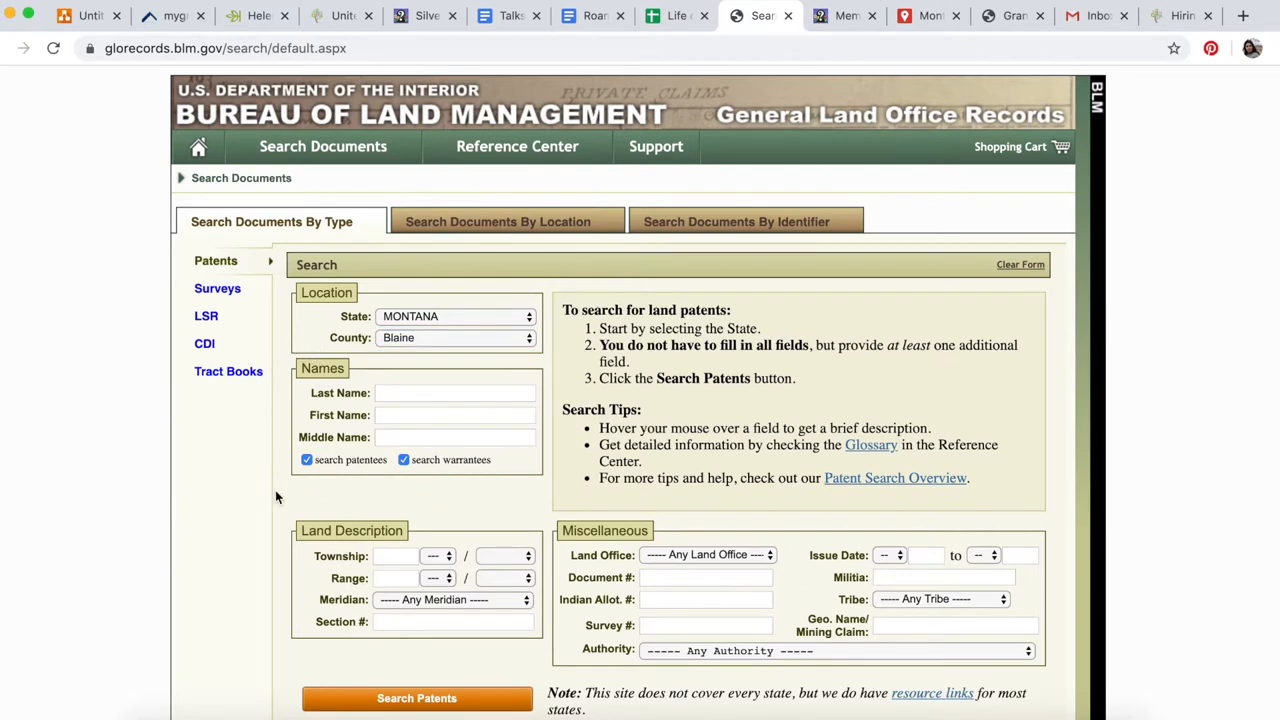
{"action": "key", "text": "super+Tab"}
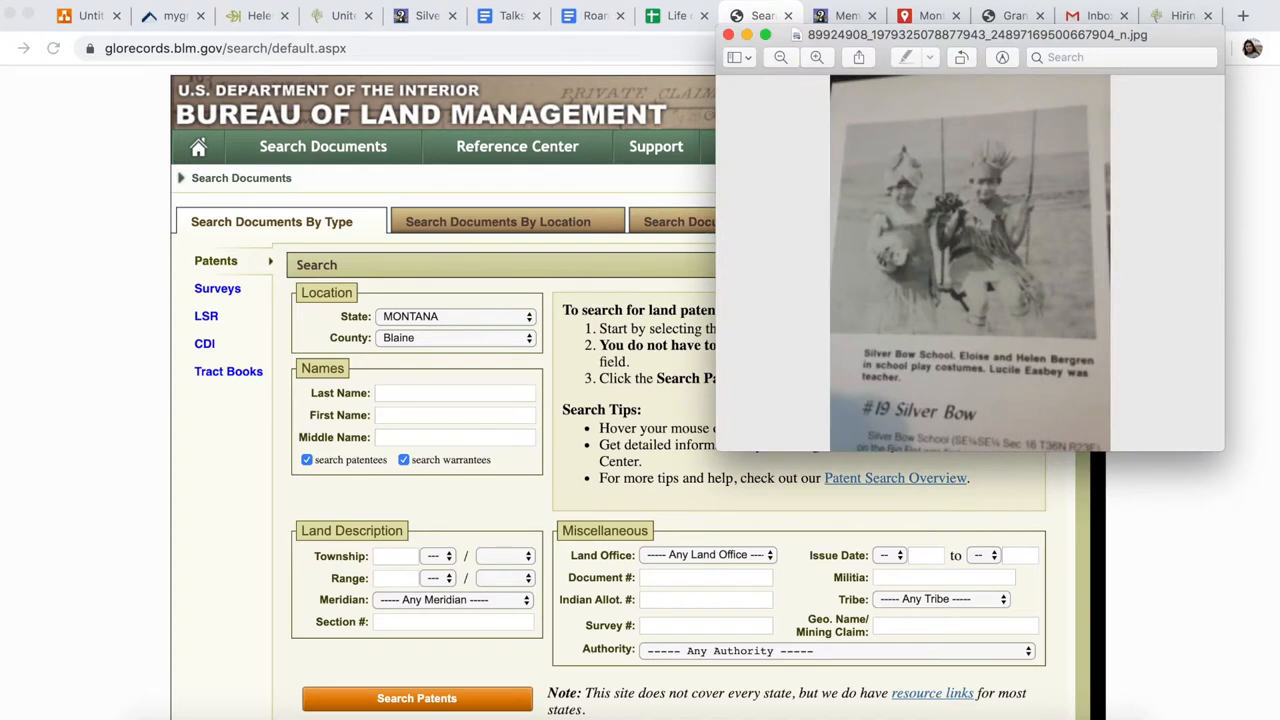
{"action": "left_click_drag", "start_coordinate": [882, 42], "coordinate": [894, 90]}
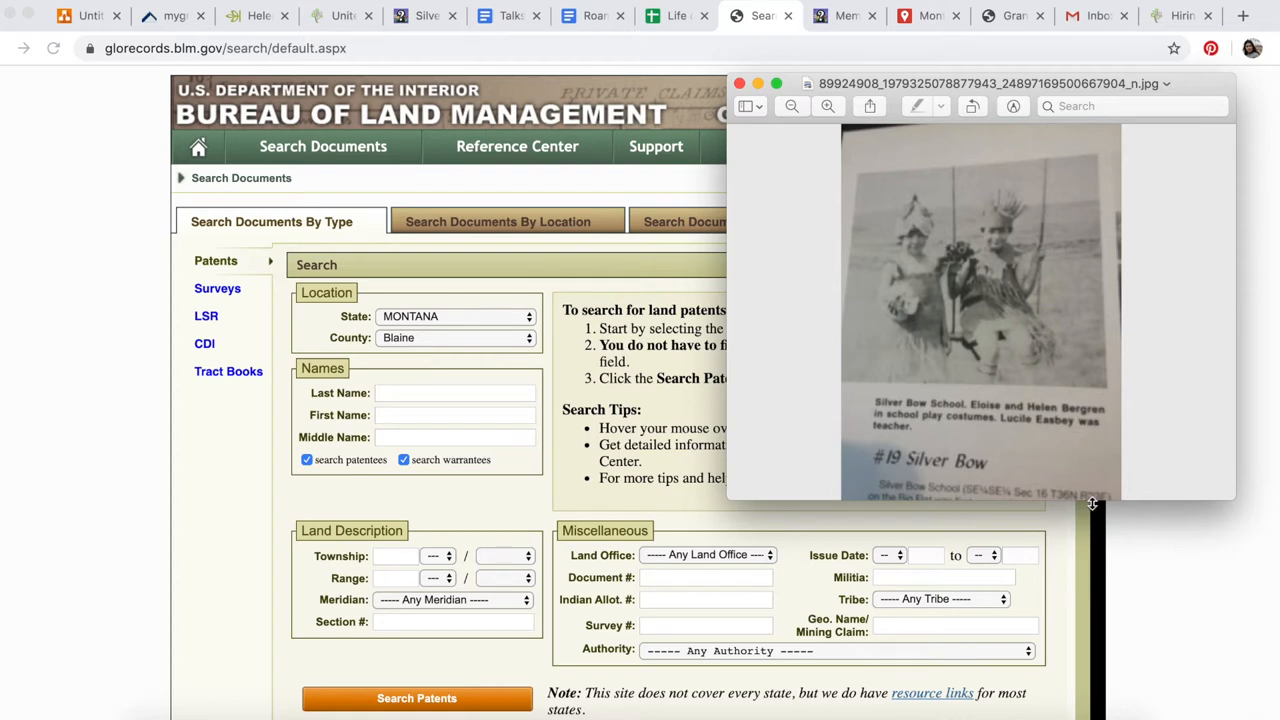
- Set Township 36 North and Range 23 East with no township fraction
{"action": "left_click", "coordinate": [401, 558]}
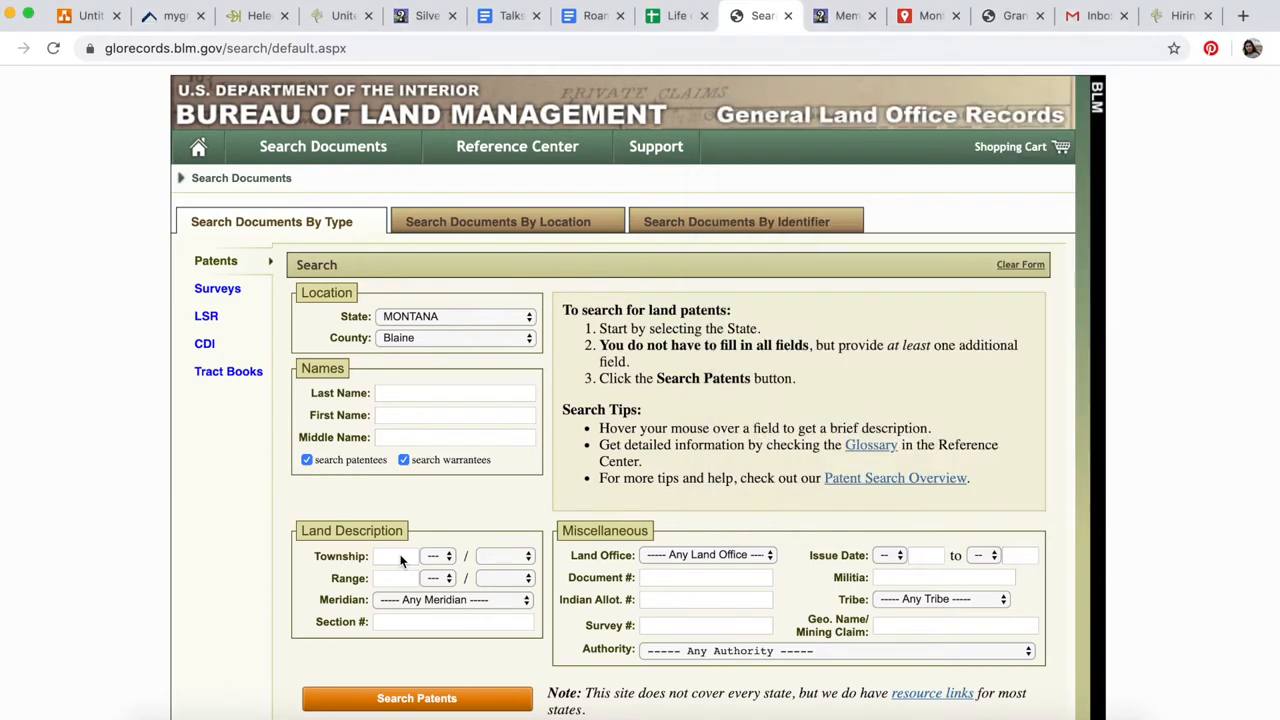
{"action": "type", "text": "36"}
{"action": "left_click", "coordinate": [403, 624]}
{"action": "left_click", "coordinate": [439, 556]}
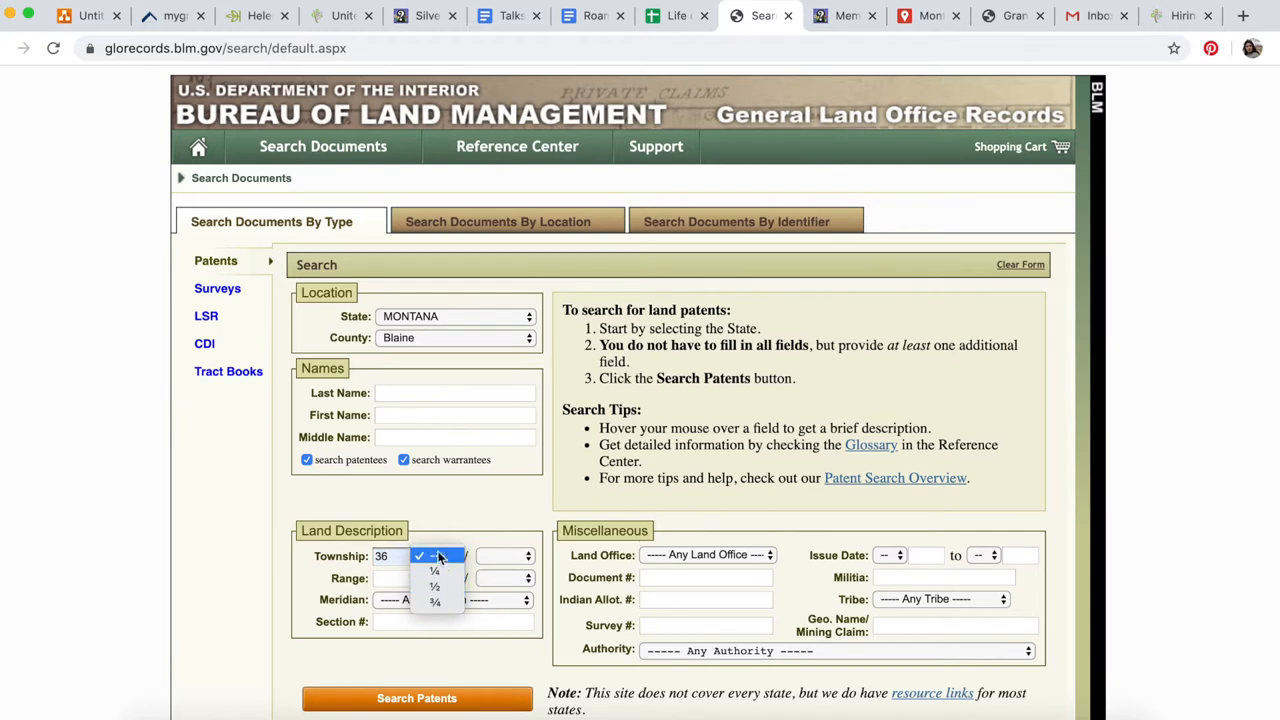
{"action": "left_click", "coordinate": [439, 556]}
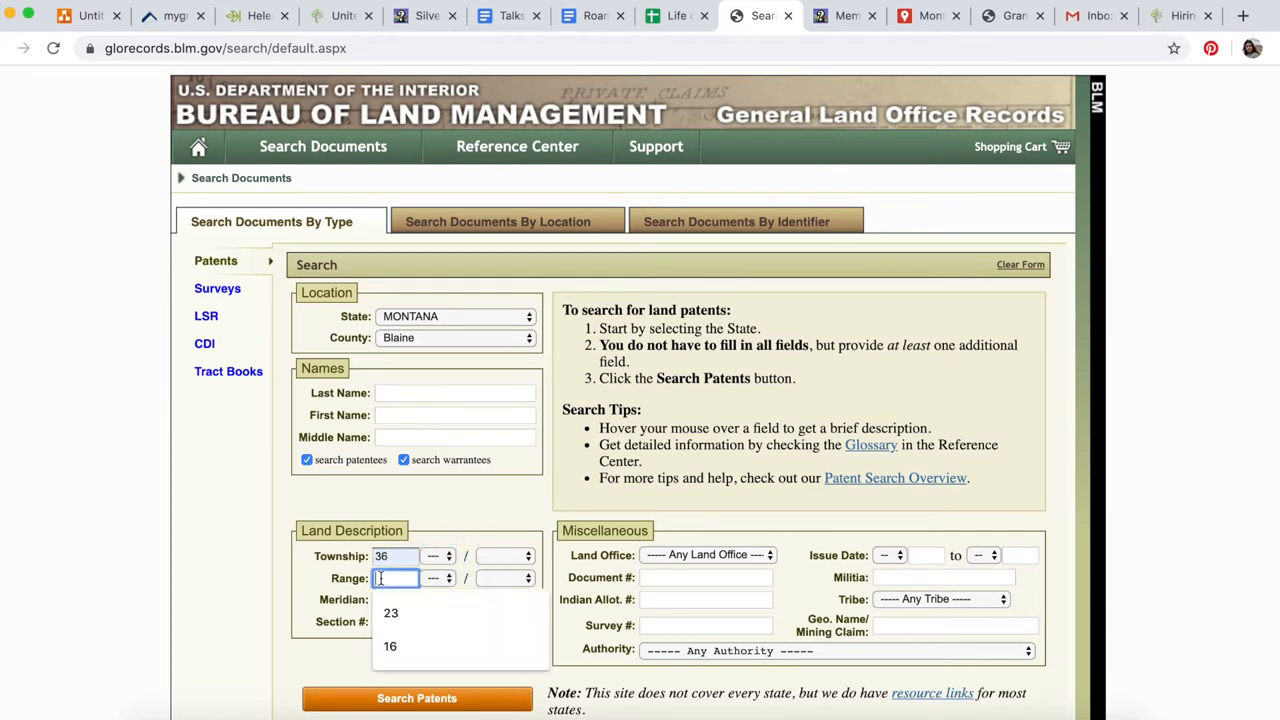
{"action": "type", "text": "23"}
{"action": "left_click", "coordinate": [405, 612]}
{"action": "left_click", "coordinate": [500, 556]}
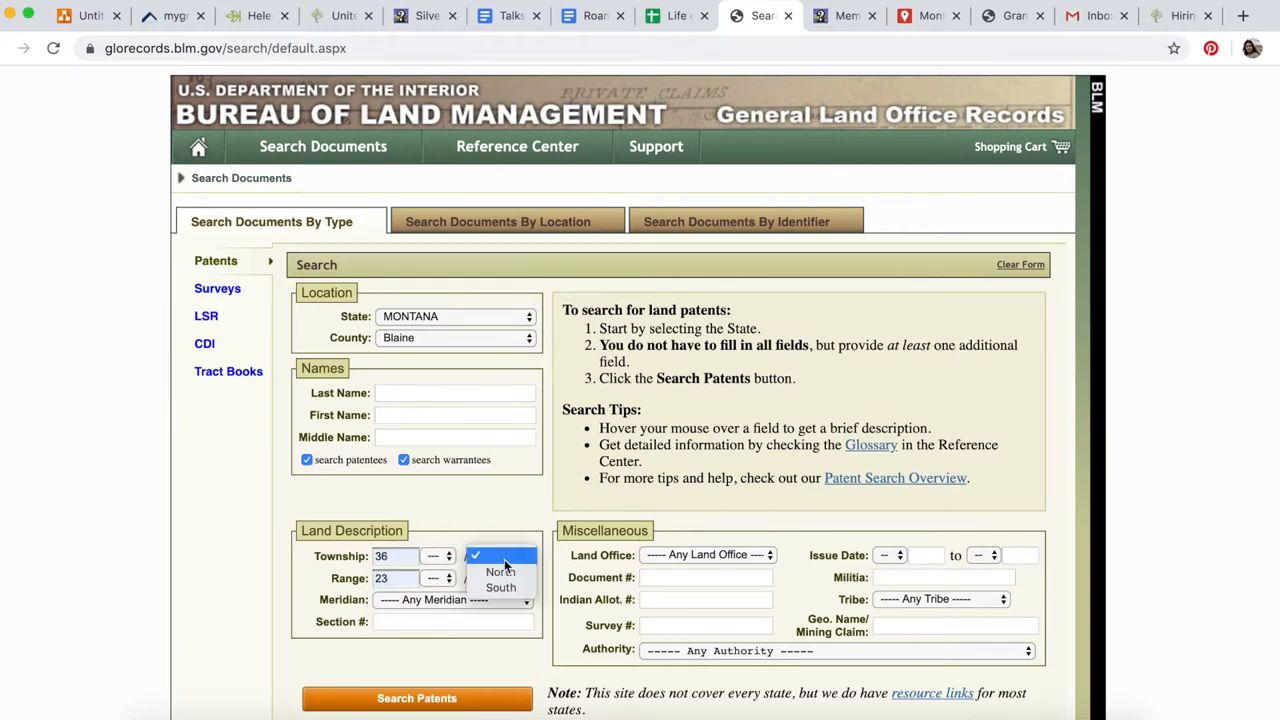
{"action": "left_click", "coordinate": [500, 571]}
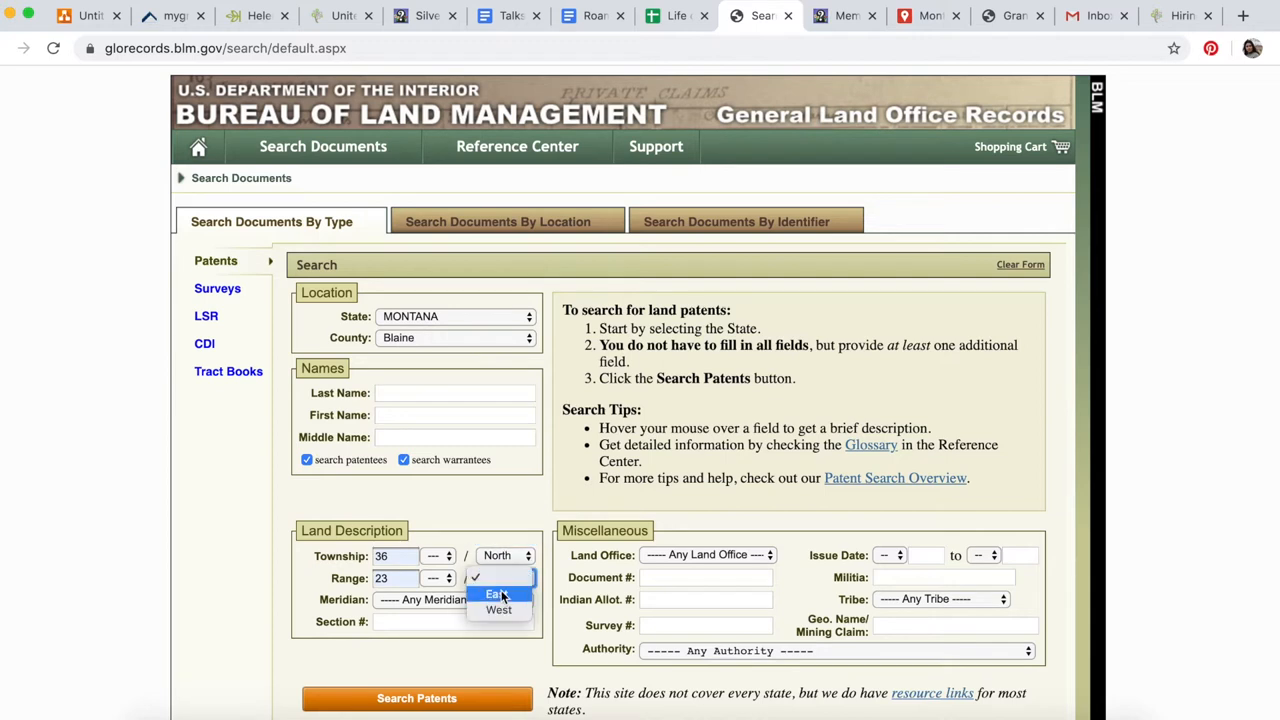
{"action": "left_click", "coordinate": [502, 596]}
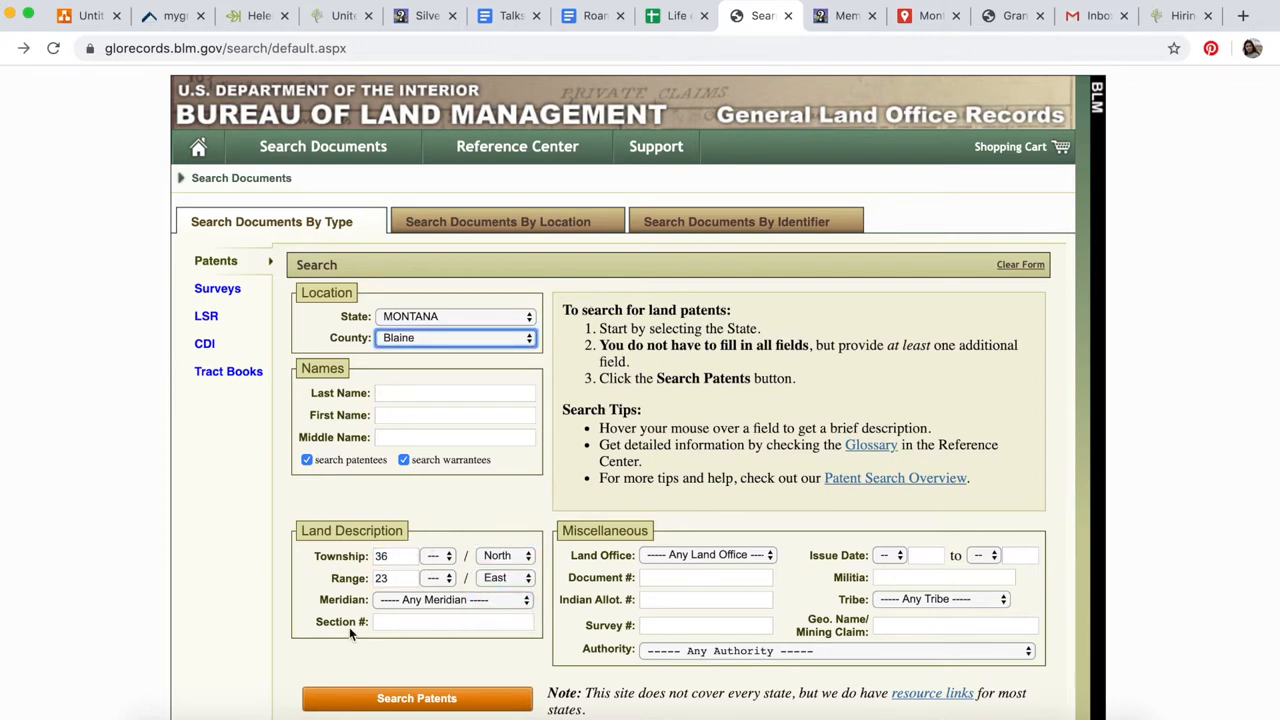
- Enter Section 16, verified against the school photo, and run the patent search
{"action": "left_click", "coordinate": [400, 621]}
{"action": "key", "text": "super+Tab"}
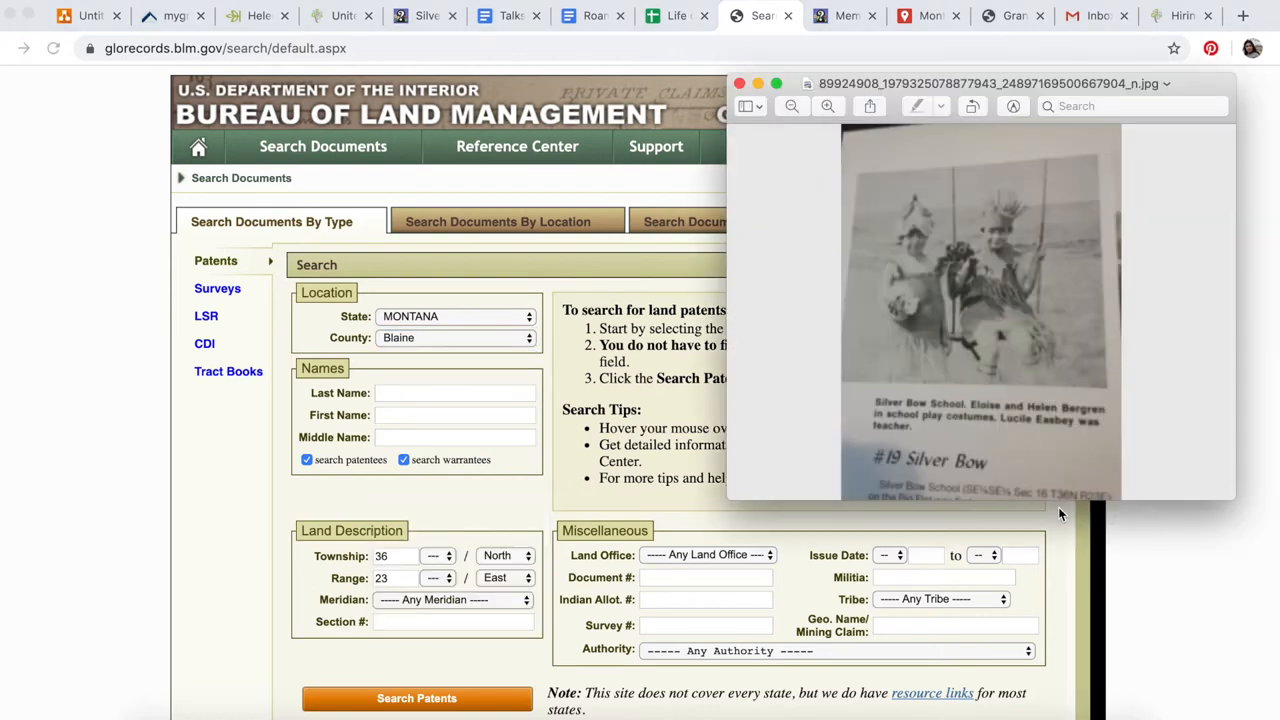
{"action": "left_click", "coordinate": [383, 627]}
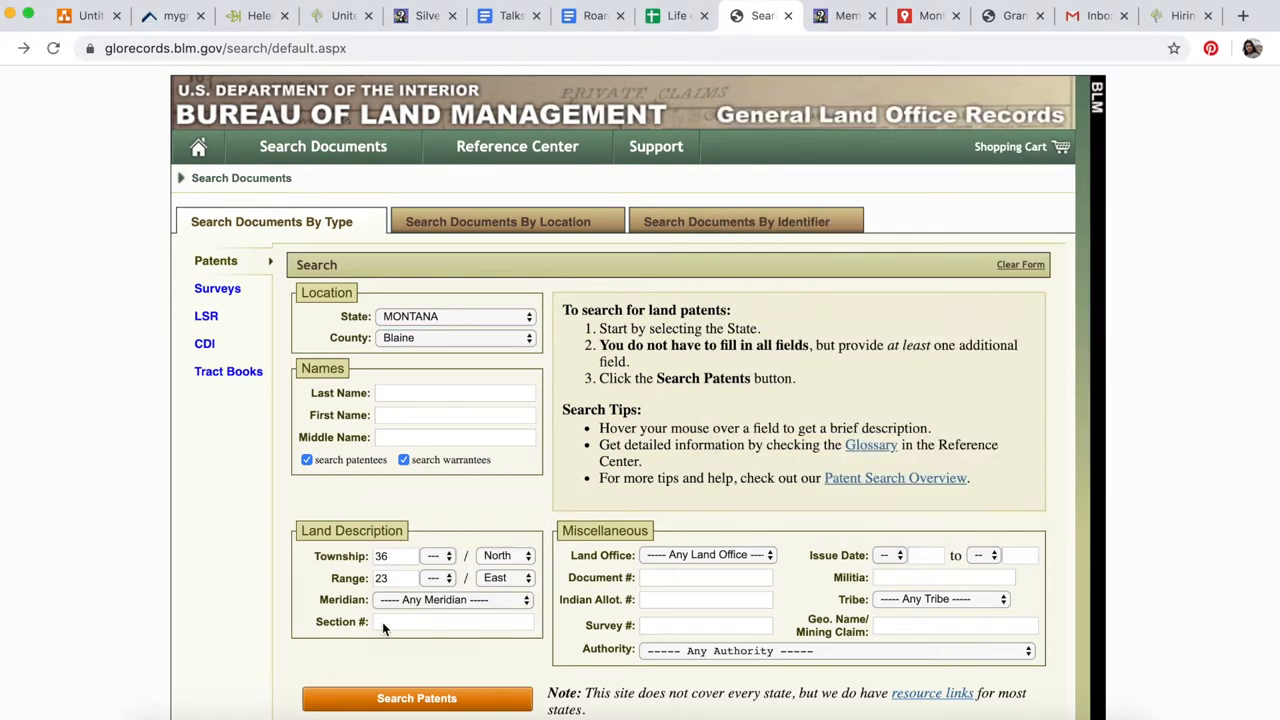
{"action": "type", "text": "16"}
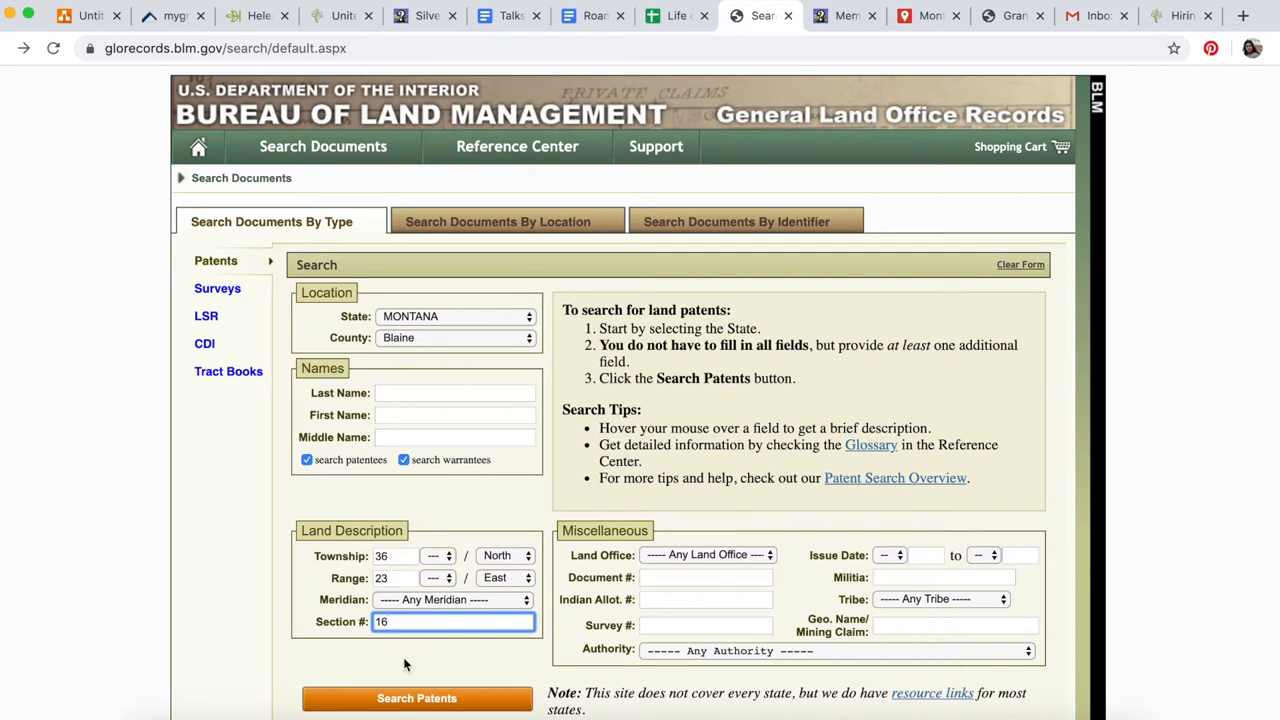
{"action": "left_click", "coordinate": [370, 698]}
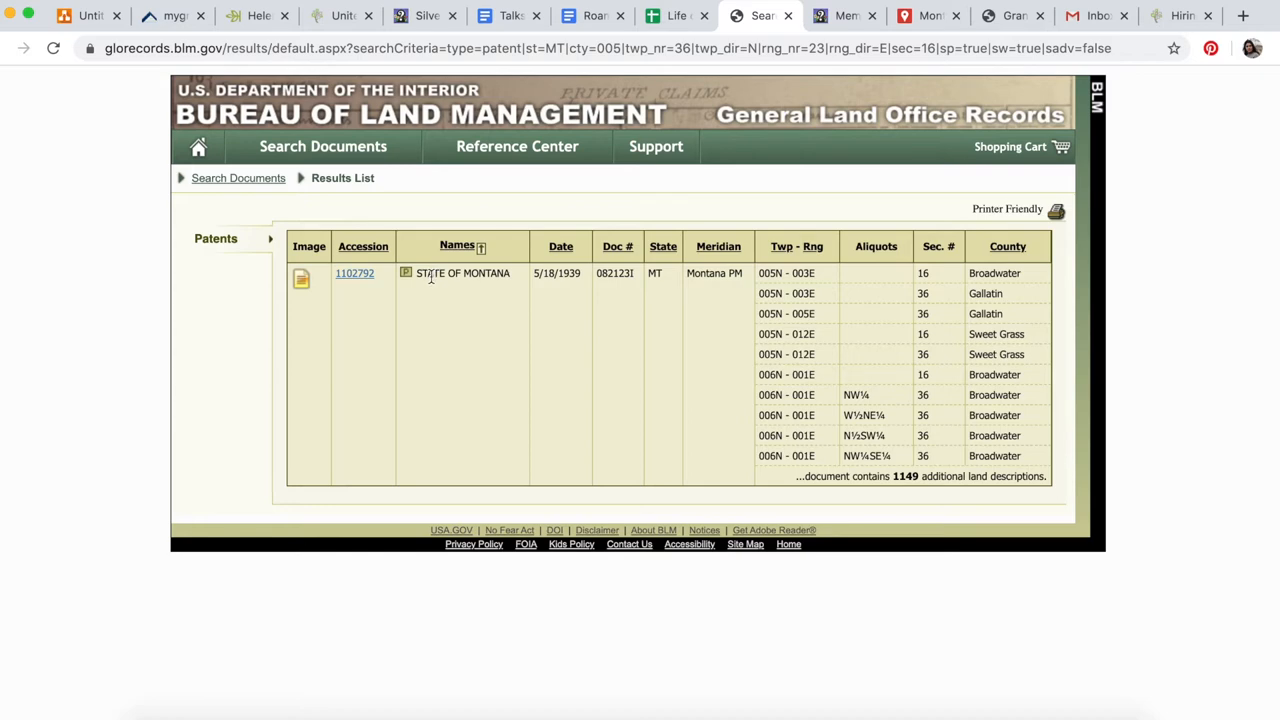
- Open the details of the State of Montana patent, accession 1102792
{"action": "left_click", "coordinate": [365, 278]}
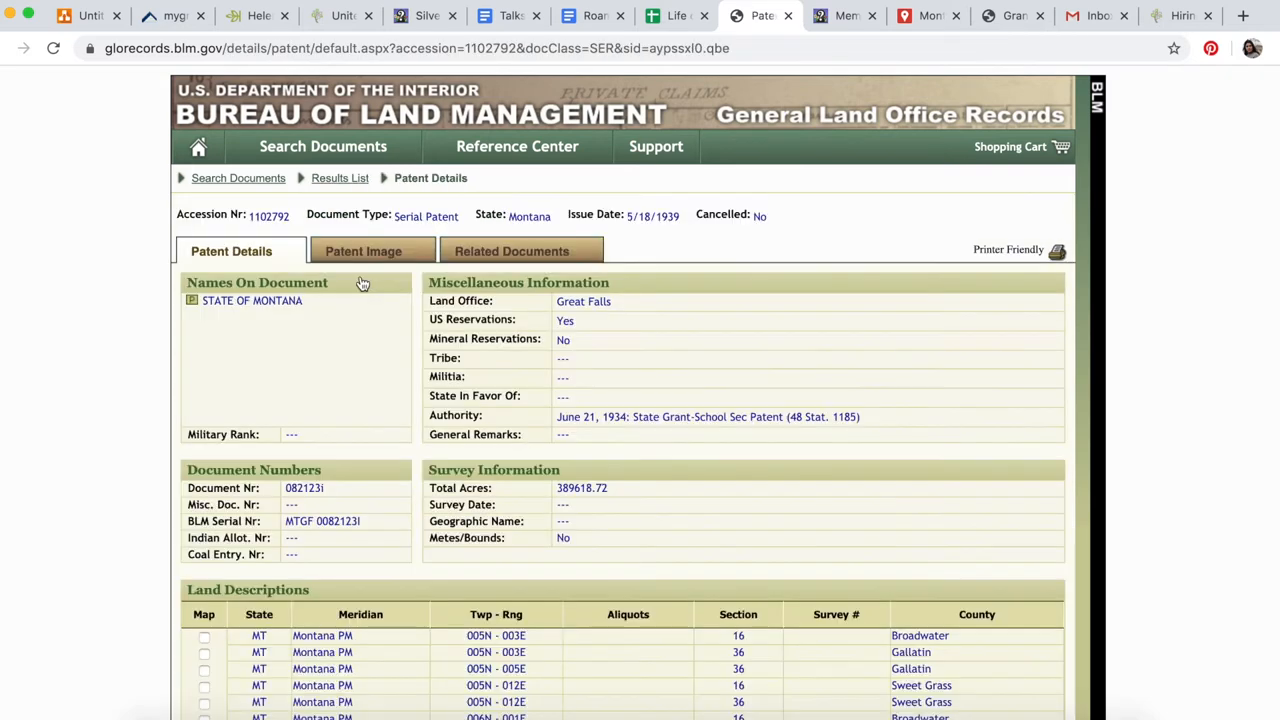
{"action": "scroll", "coordinate": [363, 283], "scroll_direction": "down", "scroll_amount": 5}
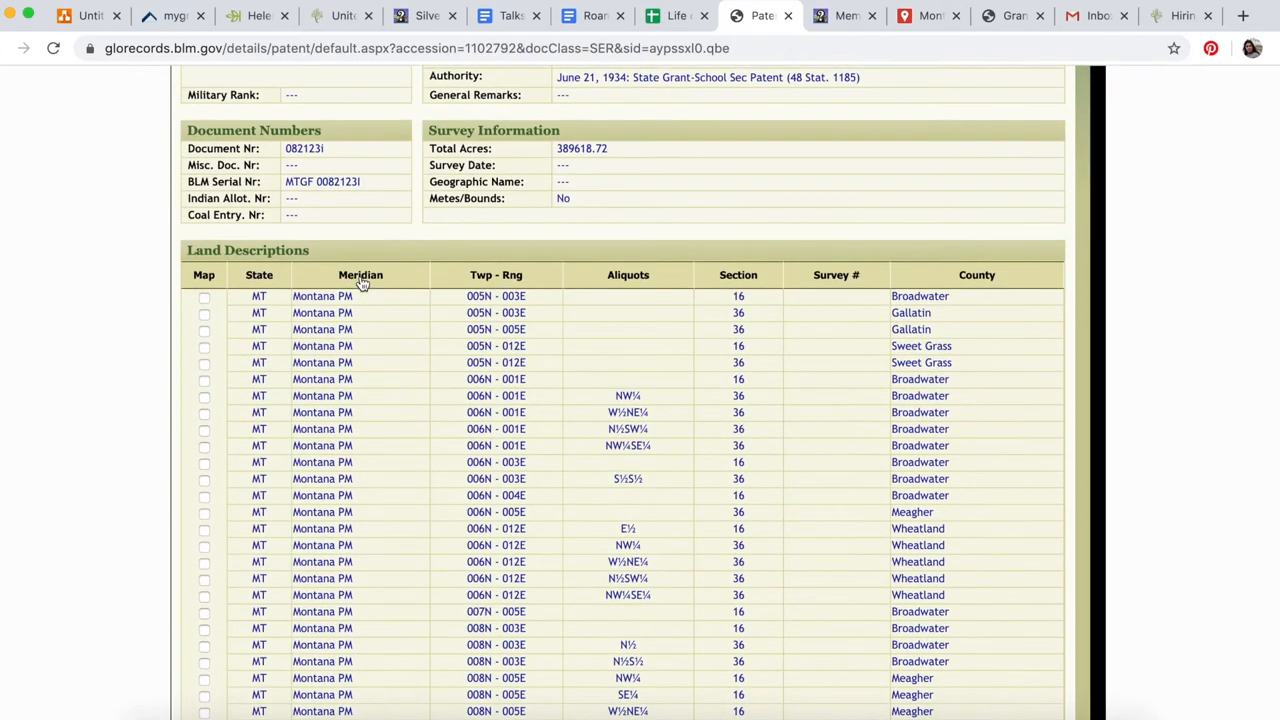
{"action": "scroll", "coordinate": [363, 283], "scroll_direction": "down", "scroll_amount": 5}
{"action": "scroll", "coordinate": [363, 283], "scroll_direction": "down", "scroll_amount": 5}
{"action": "scroll", "coordinate": [363, 283], "scroll_direction": "down", "scroll_amount": 5}
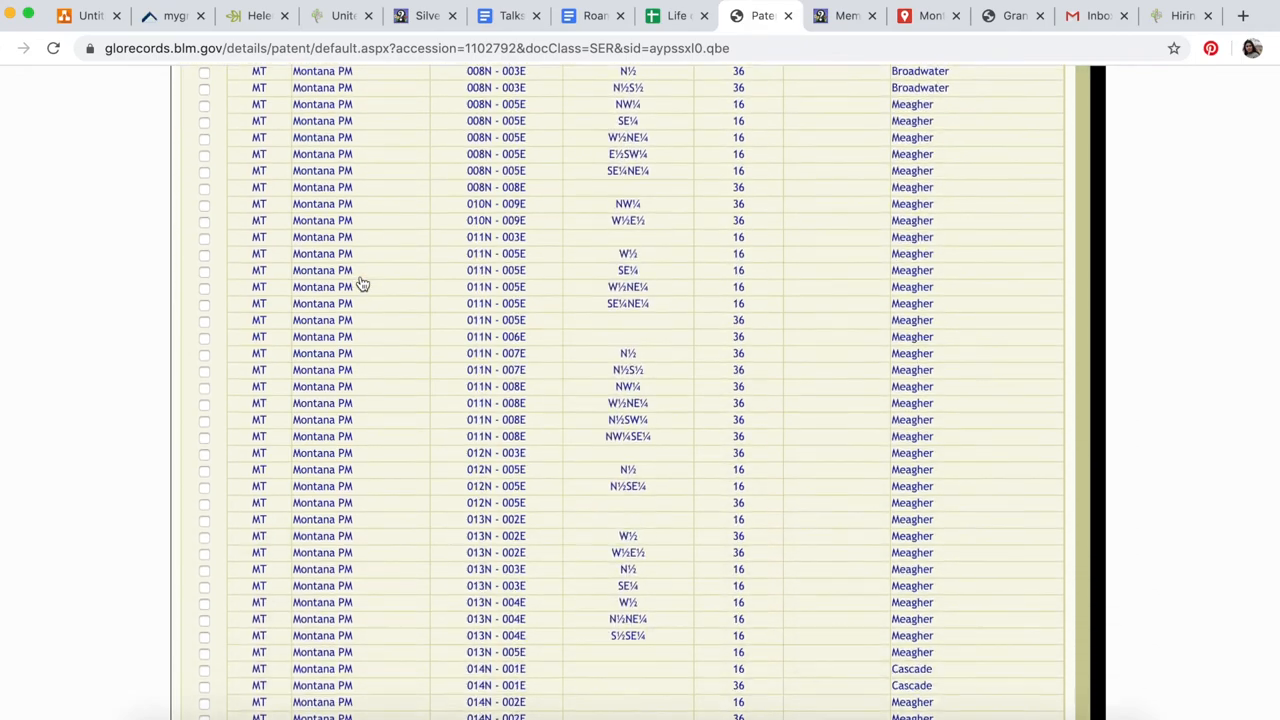
{"action": "scroll", "coordinate": [363, 283], "scroll_direction": "down", "scroll_amount": 5}
{"action": "scroll", "coordinate": [363, 285], "scroll_direction": "down", "scroll_amount": 5}
{"action": "scroll", "coordinate": [363, 285], "scroll_direction": "down", "scroll_amount": 5}
{"action": "scroll", "coordinate": [363, 285], "scroll_direction": "down", "scroll_amount": 5}
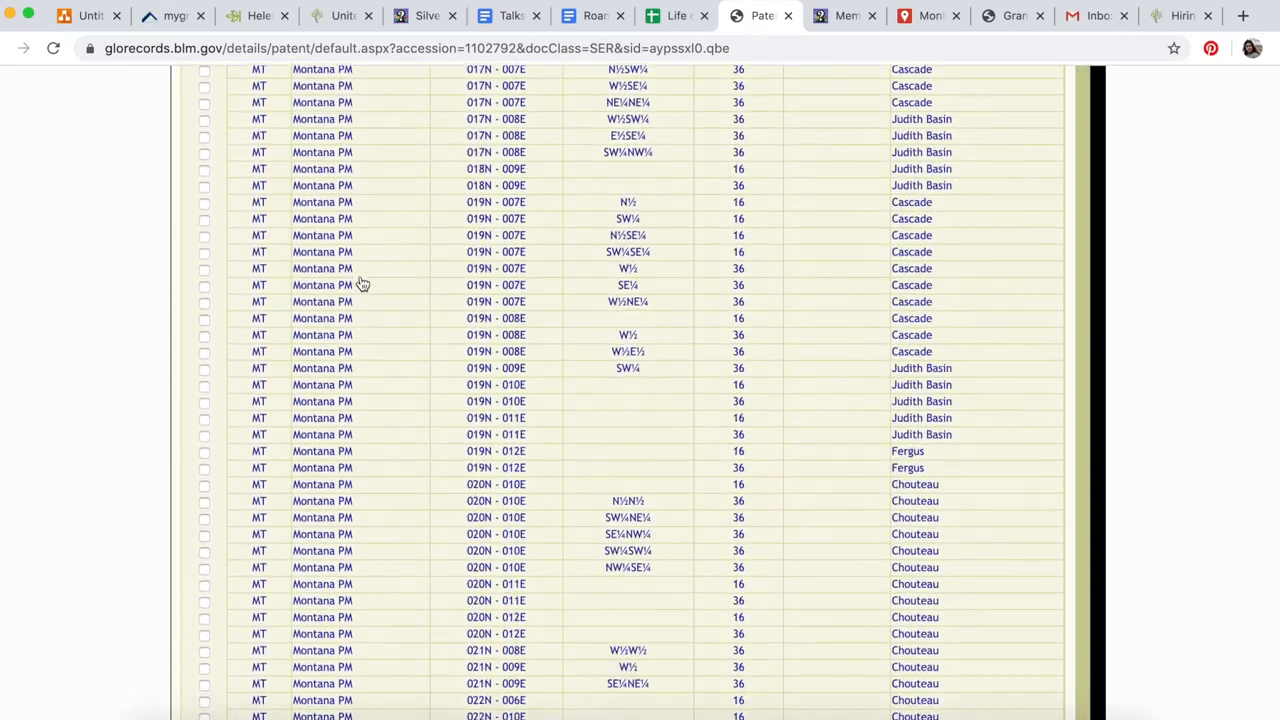
{"action": "scroll", "coordinate": [363, 285], "scroll_direction": "down", "scroll_amount": 5}
{"action": "scroll", "coordinate": [363, 283], "scroll_direction": "down", "scroll_amount": 5}
{"action": "scroll", "coordinate": [363, 283], "scroll_direction": "down", "scroll_amount": 5}
{"action": "scroll", "coordinate": [363, 283], "scroll_direction": "down", "scroll_amount": 5}
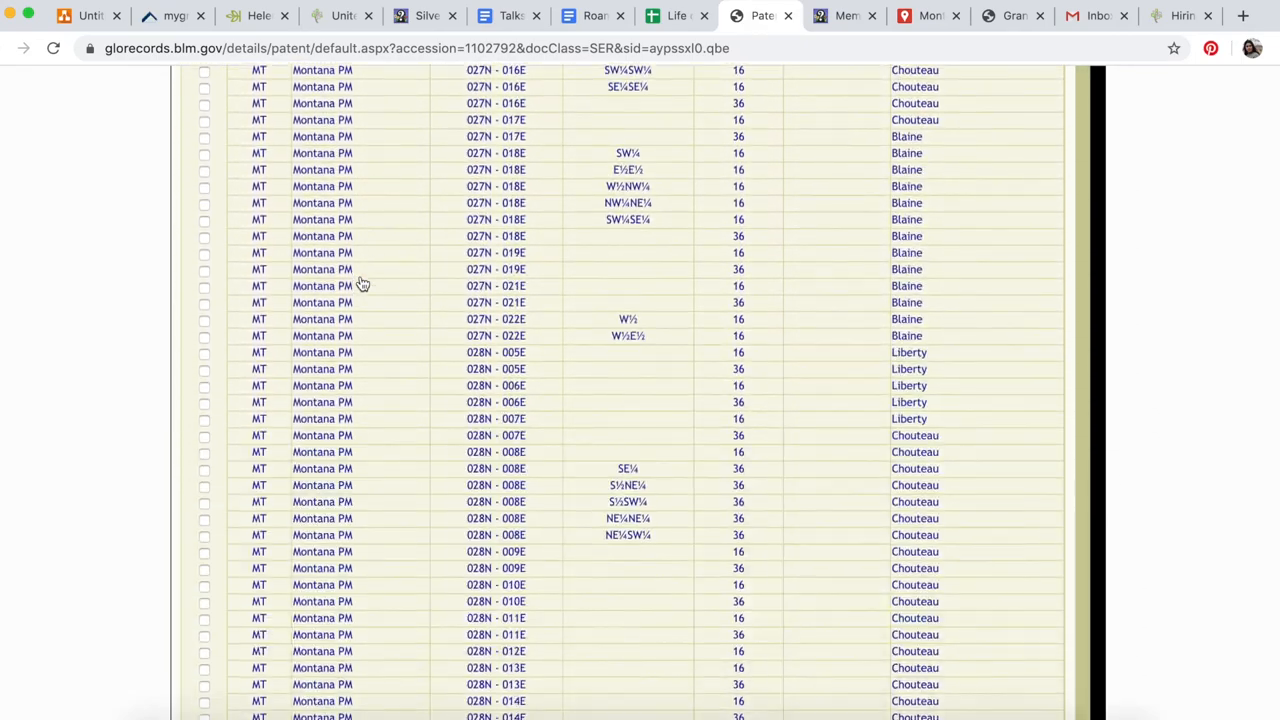
{"action": "scroll", "coordinate": [363, 283], "scroll_direction": "down", "scroll_amount": 5}
{"action": "scroll", "coordinate": [363, 285], "scroll_direction": "down", "scroll_amount": 5}
{"action": "scroll", "coordinate": [363, 285], "scroll_direction": "down", "scroll_amount": 5}
{"action": "scroll", "coordinate": [363, 285], "scroll_direction": "down", "scroll_amount": 5}
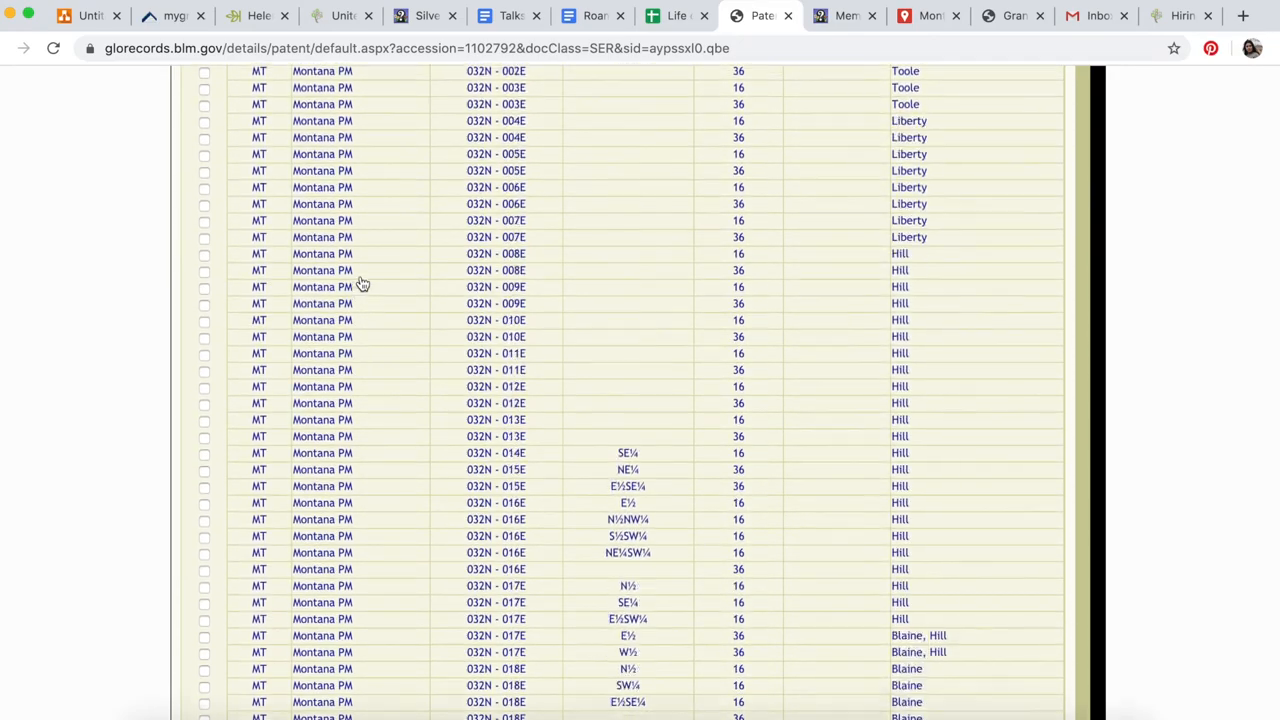
{"action": "scroll", "coordinate": [363, 285], "scroll_direction": "down", "scroll_amount": 5}
{"action": "scroll", "coordinate": [363, 283], "scroll_direction": "down", "scroll_amount": 5}
{"action": "scroll", "coordinate": [363, 283], "scroll_direction": "down", "scroll_amount": 5}
{"action": "scroll", "coordinate": [363, 283], "scroll_direction": "down", "scroll_amount": 5}
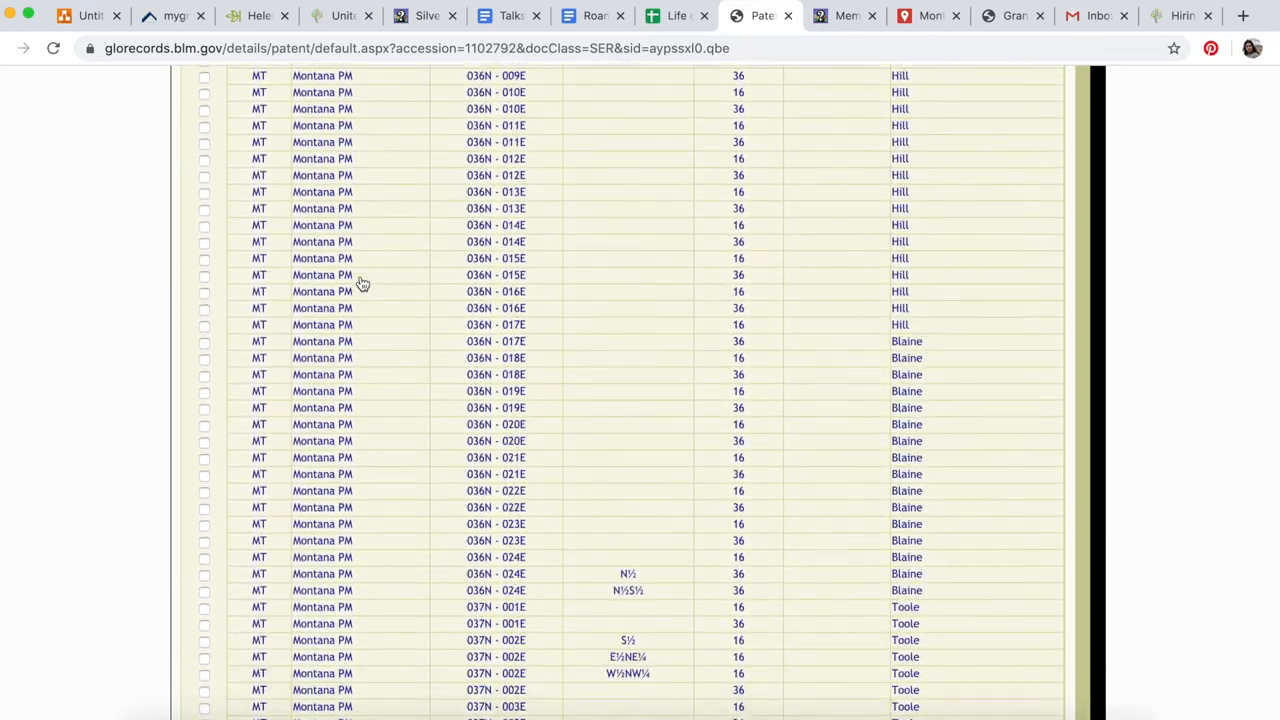
{"action": "scroll", "coordinate": [363, 283], "scroll_direction": "down", "scroll_amount": 5}
{"action": "scroll", "coordinate": [363, 285], "scroll_direction": "down", "scroll_amount": 5}
{"action": "scroll", "coordinate": [363, 285], "scroll_direction": "down", "scroll_amount": 5}
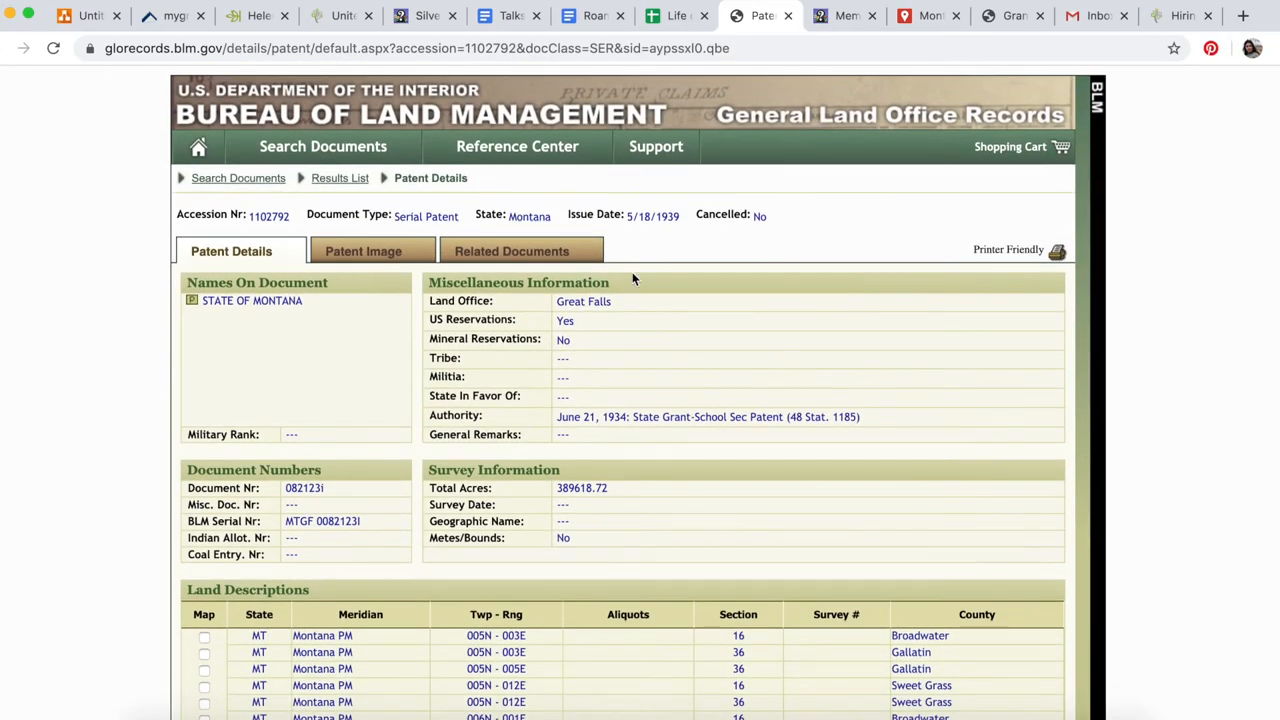
{"action": "scroll", "coordinate": [1145, 548], "scroll_direction": "down", "scroll_amount": 5}
{"action": "scroll", "coordinate": [1145, 548], "scroll_direction": "down", "scroll_amount": 3}
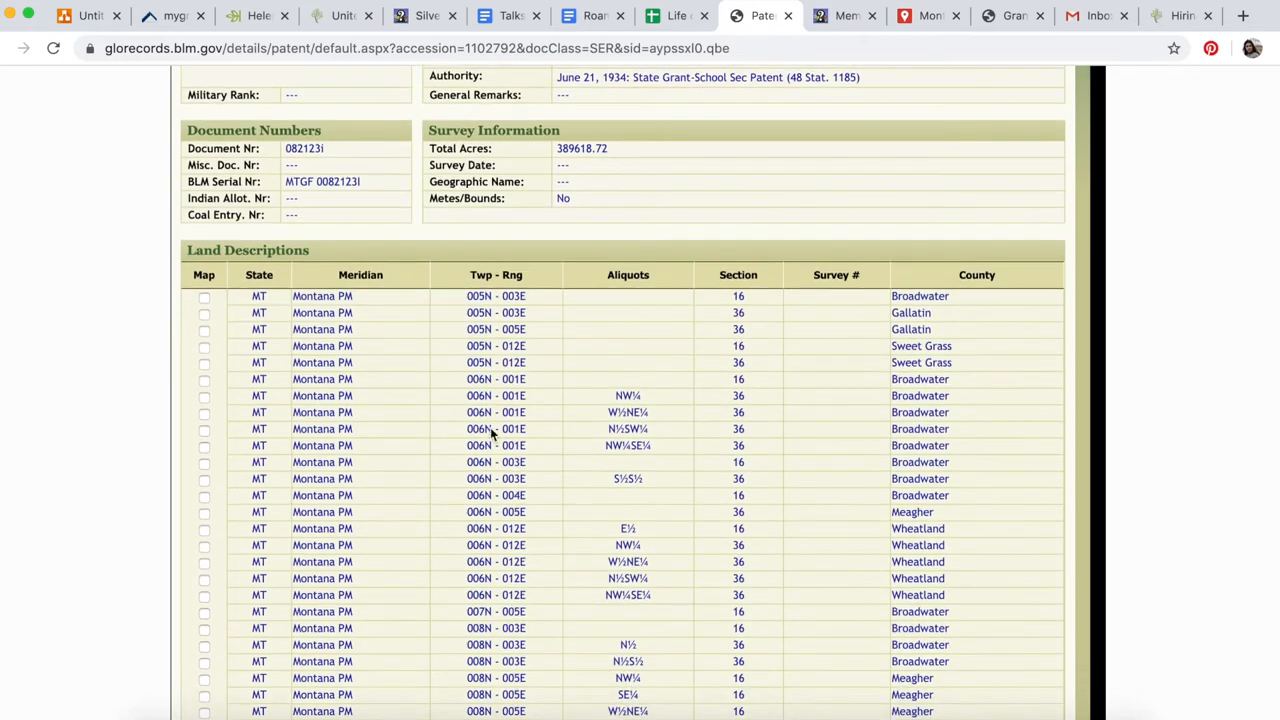
{"action": "scroll", "coordinate": [493, 434], "scroll_direction": "down", "scroll_amount": 2}
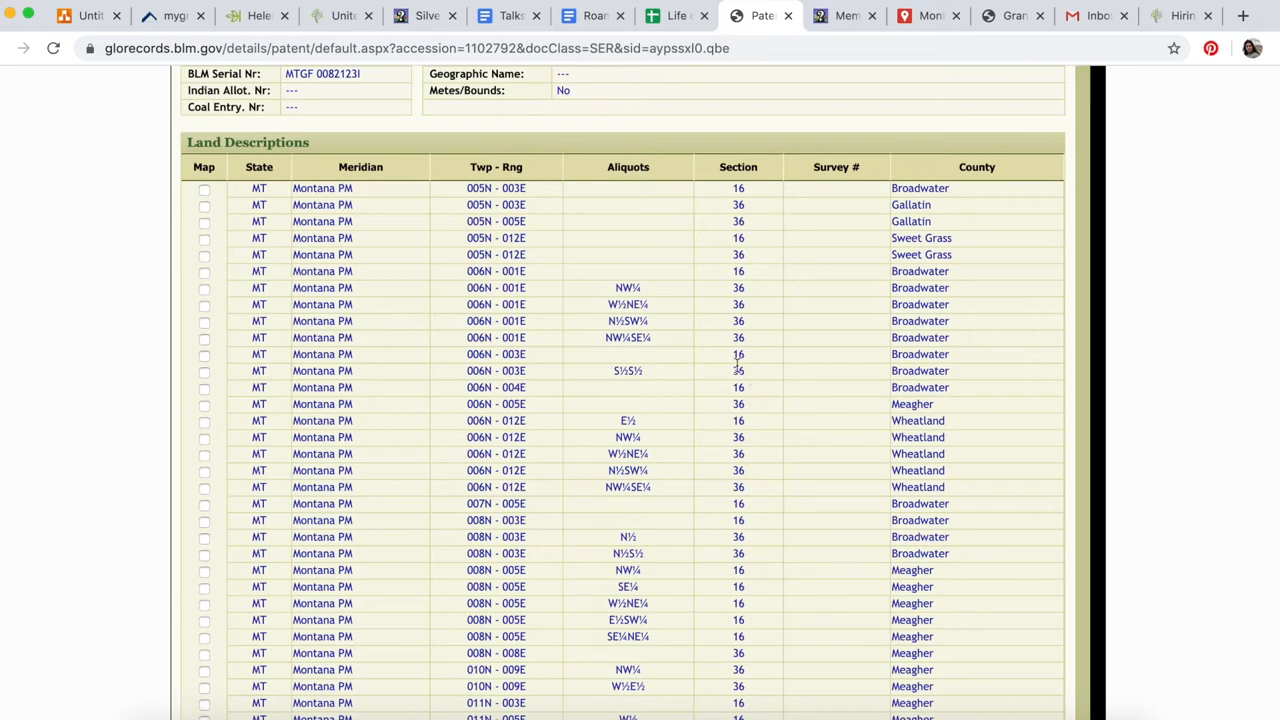
{"action": "scroll", "coordinate": [552, 515], "scroll_direction": "down", "scroll_amount": 3}
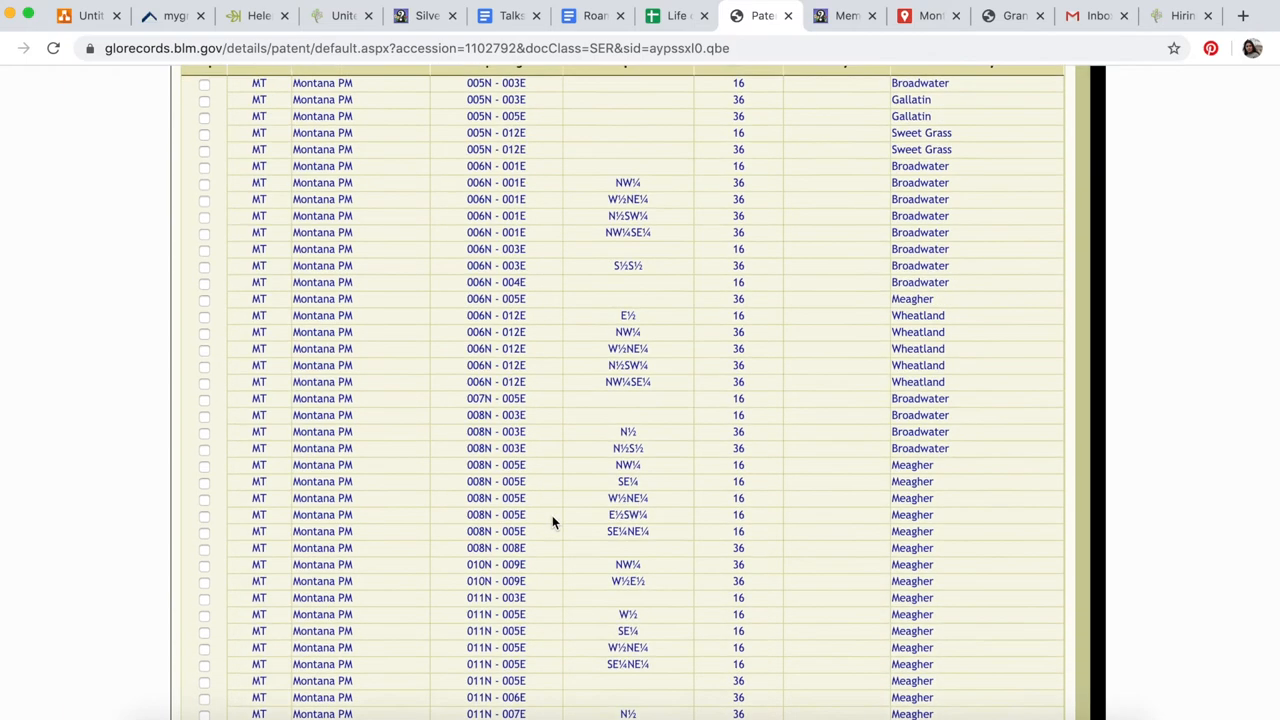
{"action": "scroll", "coordinate": [528, 394], "scroll_direction": "up", "scroll_amount": 2}
{"action": "scroll", "coordinate": [500, 188], "scroll_direction": "up", "scroll_amount": 1}
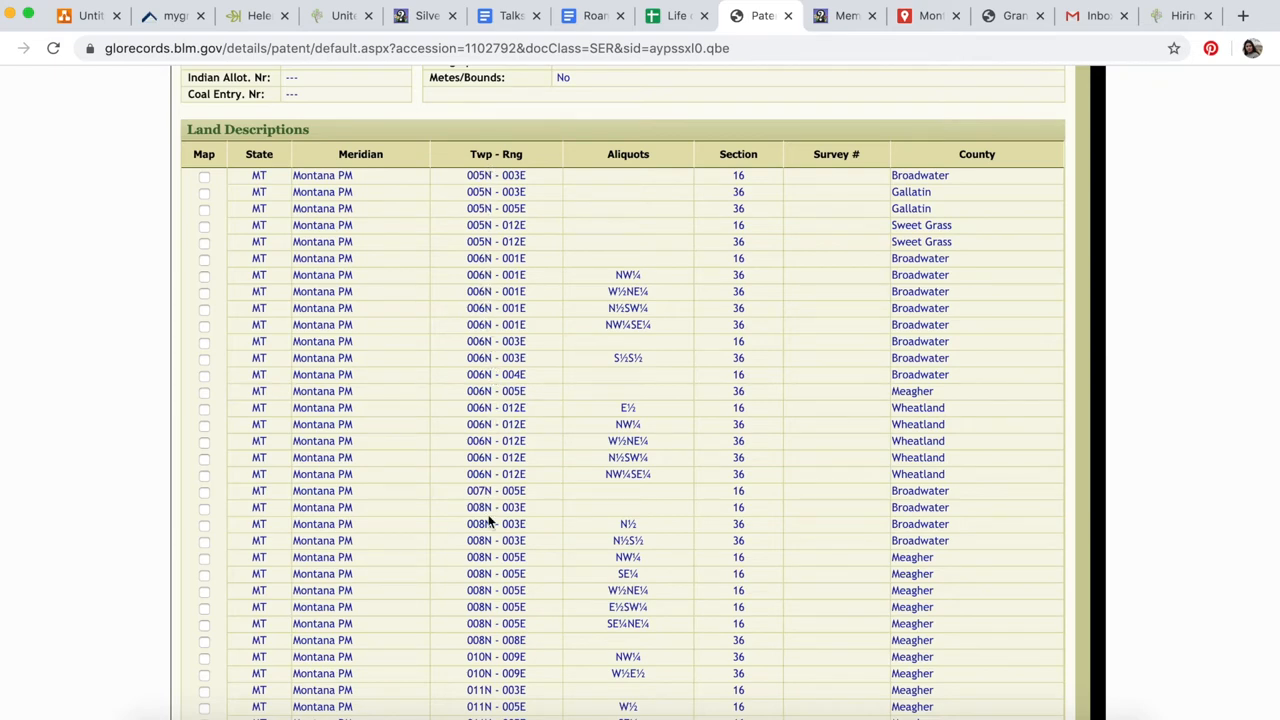
{"action": "scroll", "coordinate": [490, 520], "scroll_direction": "down", "scroll_amount": 5}
{"action": "scroll", "coordinate": [490, 520], "scroll_direction": "down", "scroll_amount": 5}
{"action": "scroll", "coordinate": [490, 520], "scroll_direction": "down", "scroll_amount": 5}
{"action": "scroll", "coordinate": [490, 520], "scroll_direction": "down", "scroll_amount": 5}
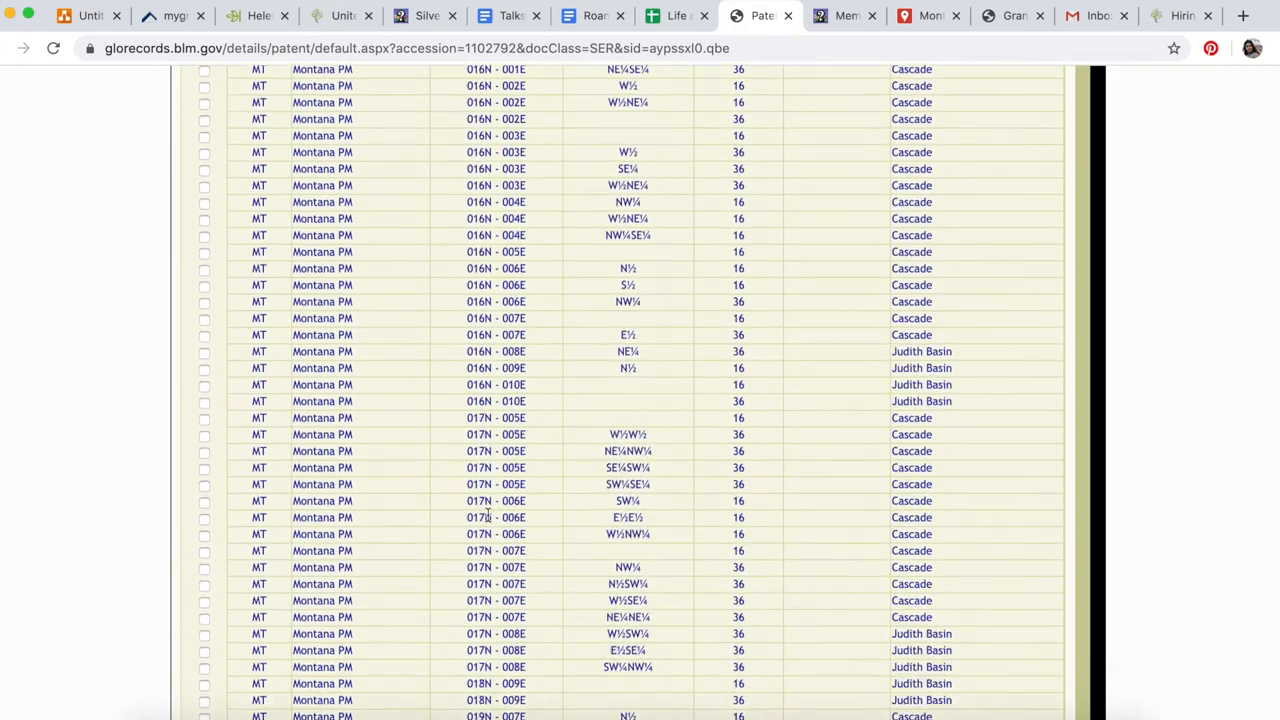
{"action": "scroll", "coordinate": [488, 517], "scroll_direction": "down", "scroll_amount": 10}
{"action": "scroll", "coordinate": [488, 517], "scroll_direction": "down", "scroll_amount": 3}
{"action": "scroll", "coordinate": [488, 517], "scroll_direction": "down", "scroll_amount": 3}
{"action": "scroll", "coordinate": [488, 517], "scroll_direction": "down", "scroll_amount": 3}
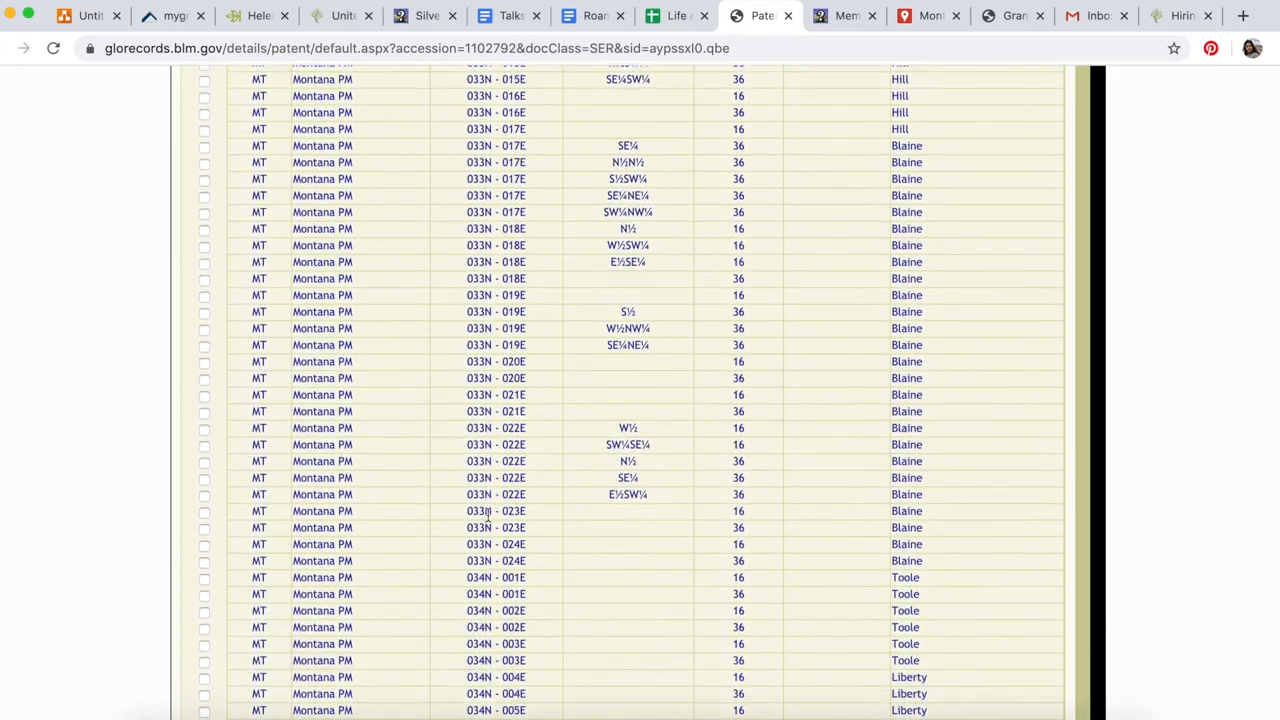
{"action": "scroll", "coordinate": [488, 517], "scroll_direction": "down", "scroll_amount": 3}
{"action": "scroll", "coordinate": [488, 517], "scroll_direction": "down", "scroll_amount": 3}
{"action": "scroll", "coordinate": [488, 517], "scroll_direction": "down", "scroll_amount": 3}
{"action": "scroll", "coordinate": [488, 517], "scroll_direction": "down", "scroll_amount": 3}
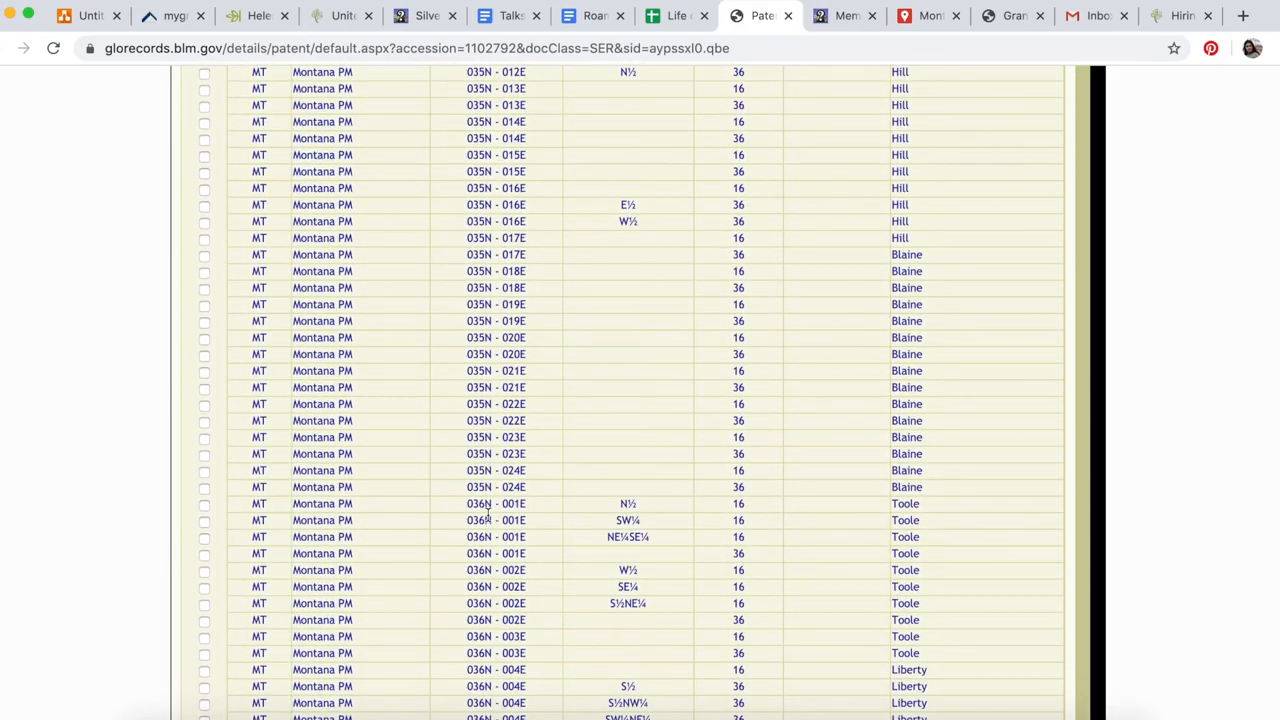
{"action": "scroll", "coordinate": [488, 517], "scroll_direction": "down", "scroll_amount": 5}
{"action": "scroll", "coordinate": [488, 517], "scroll_direction": "down", "scroll_amount": 5}
{"action": "scroll", "coordinate": [488, 517], "scroll_direction": "down", "scroll_amount": 1}
{"action": "scroll", "coordinate": [488, 517], "scroll_direction": "down", "scroll_amount": 1}
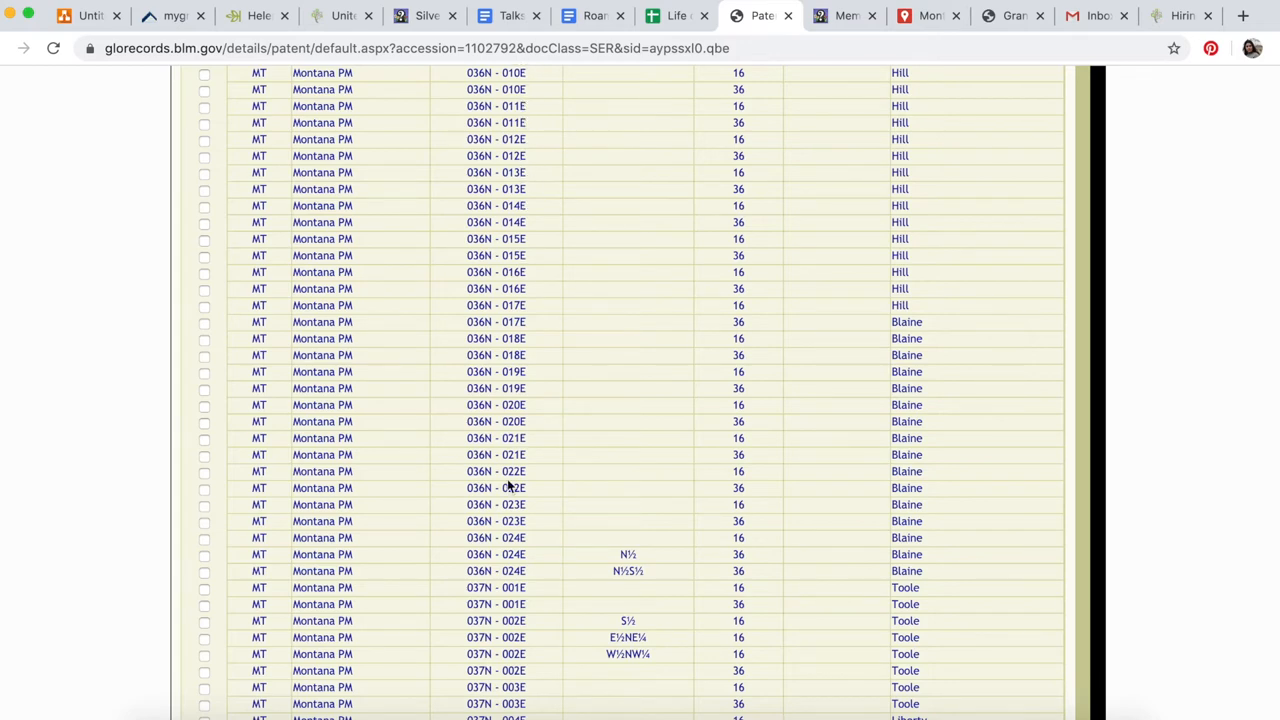
{"action": "scroll", "coordinate": [519, 437], "scroll_direction": "down", "scroll_amount": 3}
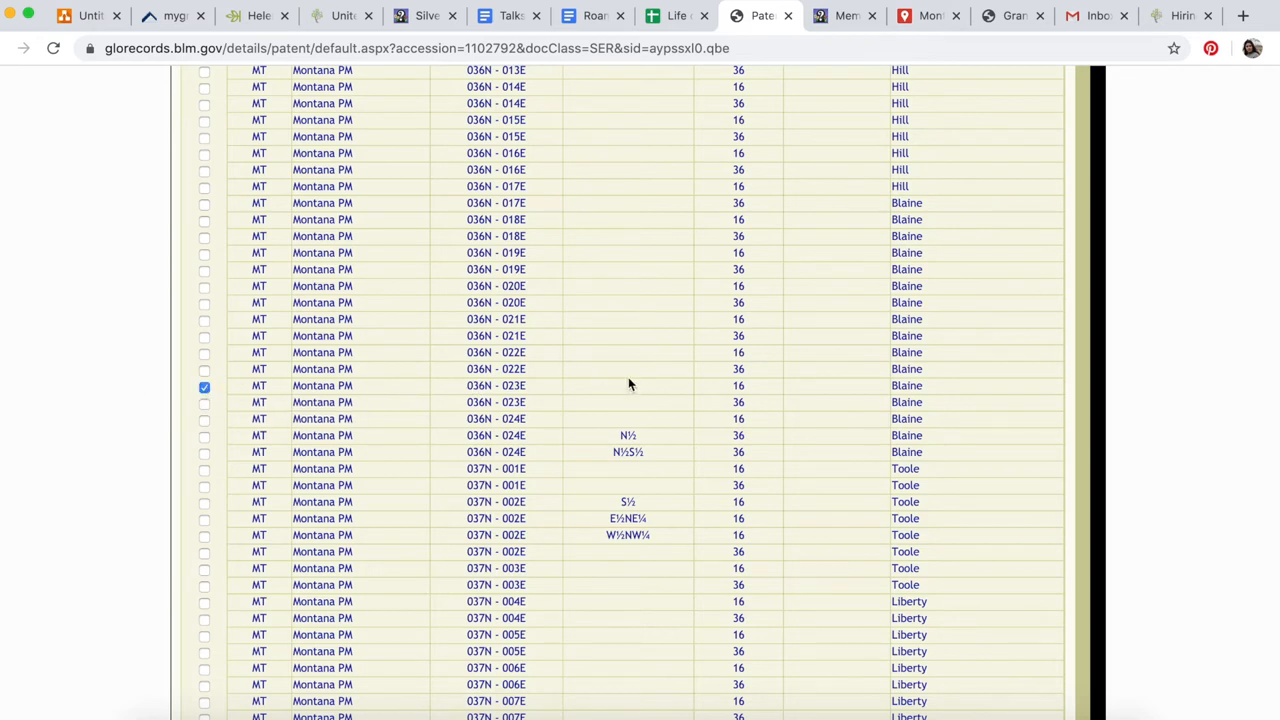
{"action": "scroll", "coordinate": [693, 503], "scroll_direction": "down", "scroll_amount": 4}
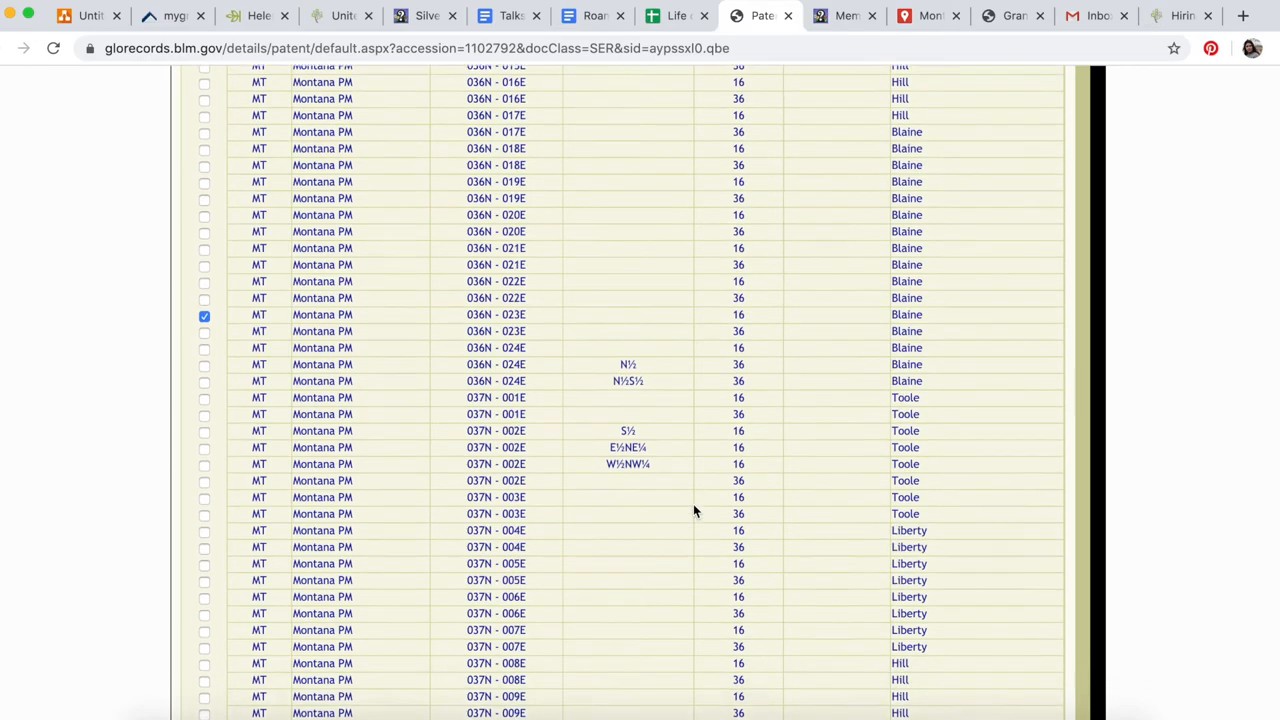
{"action": "scroll", "coordinate": [693, 503], "scroll_direction": "down", "scroll_amount": 4}
{"action": "scroll", "coordinate": [693, 511], "scroll_direction": "down", "scroll_amount": 5}
{"action": "scroll", "coordinate": [693, 511], "scroll_direction": "down", "scroll_amount": 5}
{"action": "scroll", "coordinate": [693, 511], "scroll_direction": "down", "scroll_amount": 5}
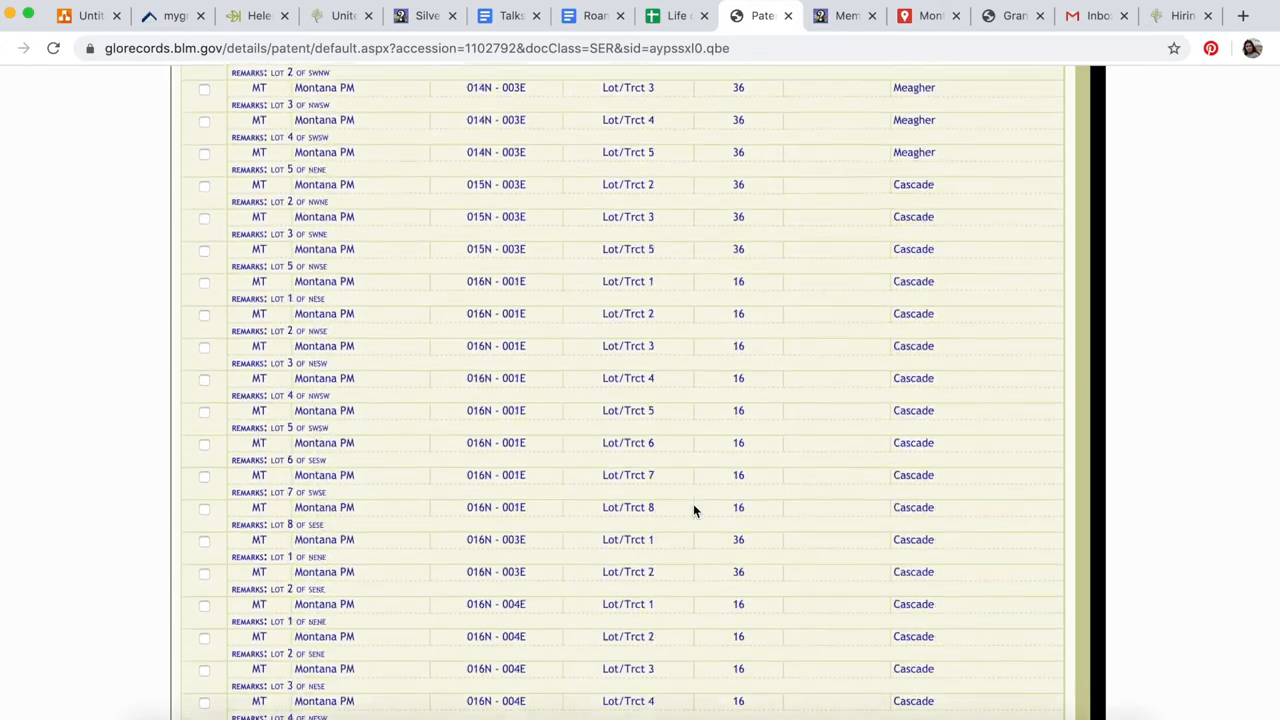
{"action": "scroll", "coordinate": [693, 511], "scroll_direction": "down", "scroll_amount": 4}
{"action": "scroll", "coordinate": [693, 511], "scroll_direction": "down", "scroll_amount": 5}
{"action": "scroll", "coordinate": [693, 511], "scroll_direction": "down", "scroll_amount": 5}
{"action": "scroll", "coordinate": [693, 511], "scroll_direction": "down", "scroll_amount": 5}
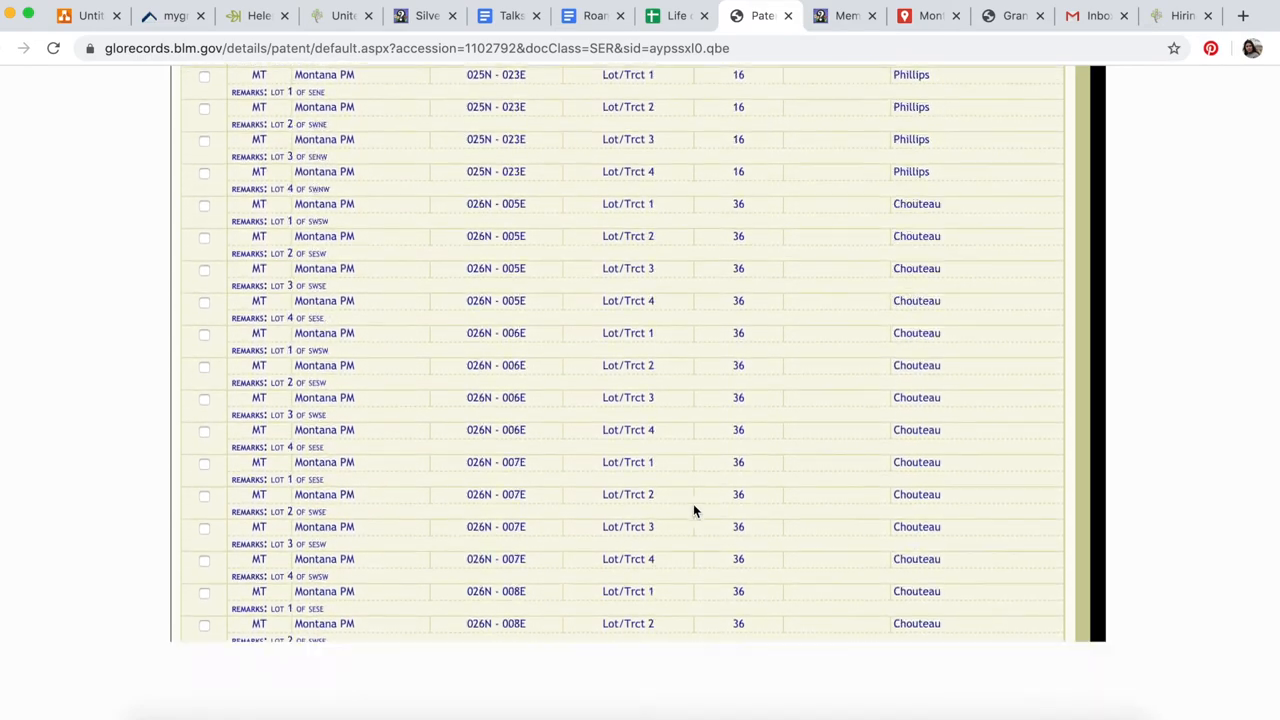
{"action": "scroll", "coordinate": [693, 511], "scroll_direction": "down", "scroll_amount": 5}
- Centre section 16 on the patent map and compare it with the school photo's land description
{"action": "left_click_drag", "start_coordinate": [968, 410], "coordinate": [969, 373]}
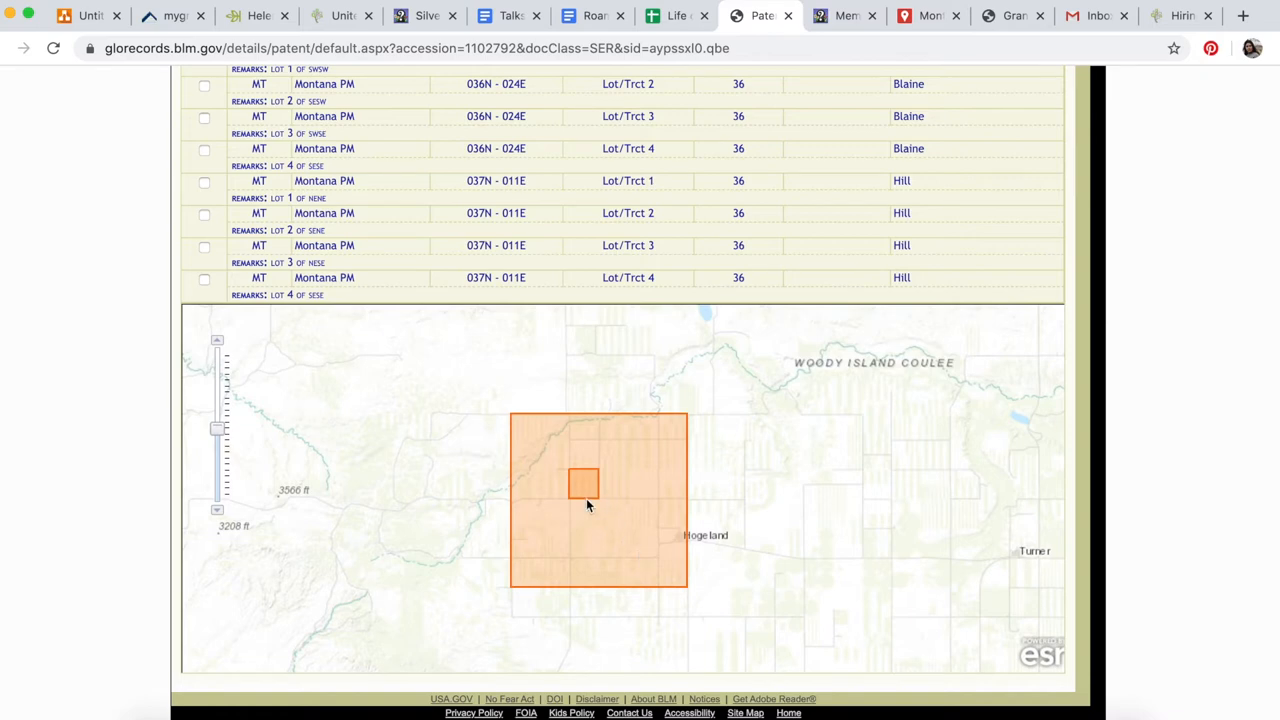
{"action": "key", "text": "super+Tab"}
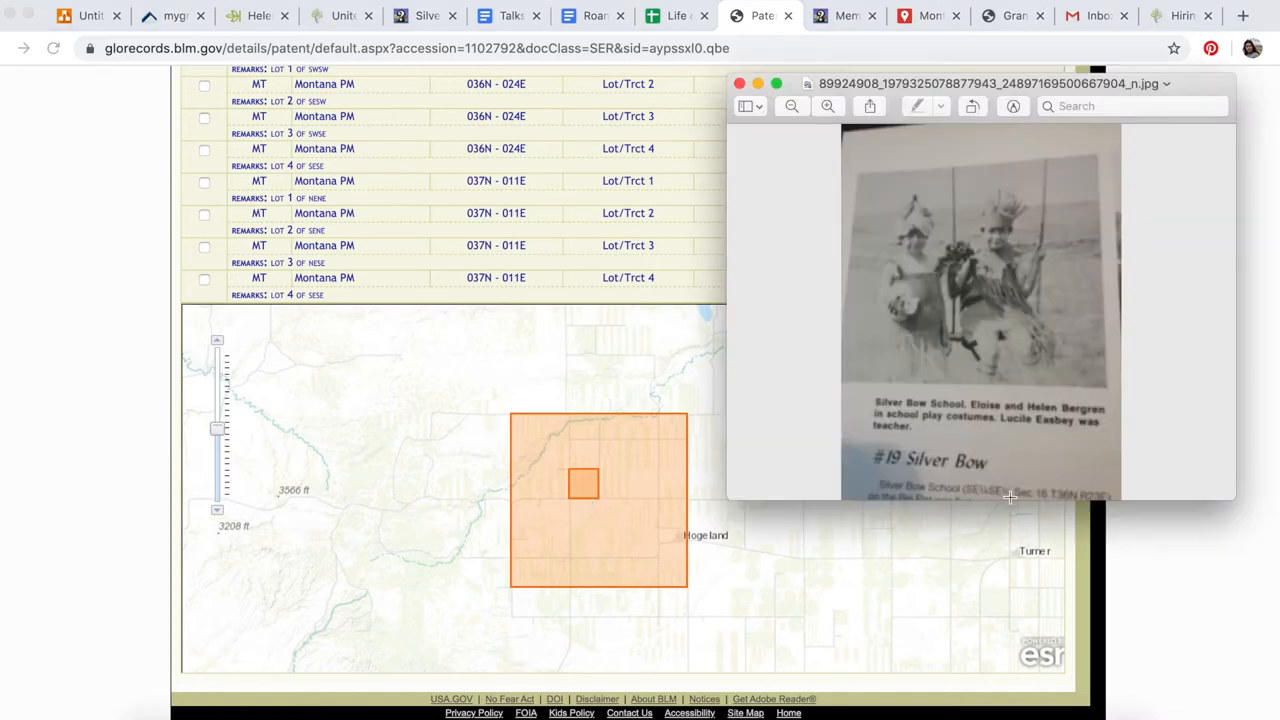
{"action": "left_click", "coordinate": [627, 489]}
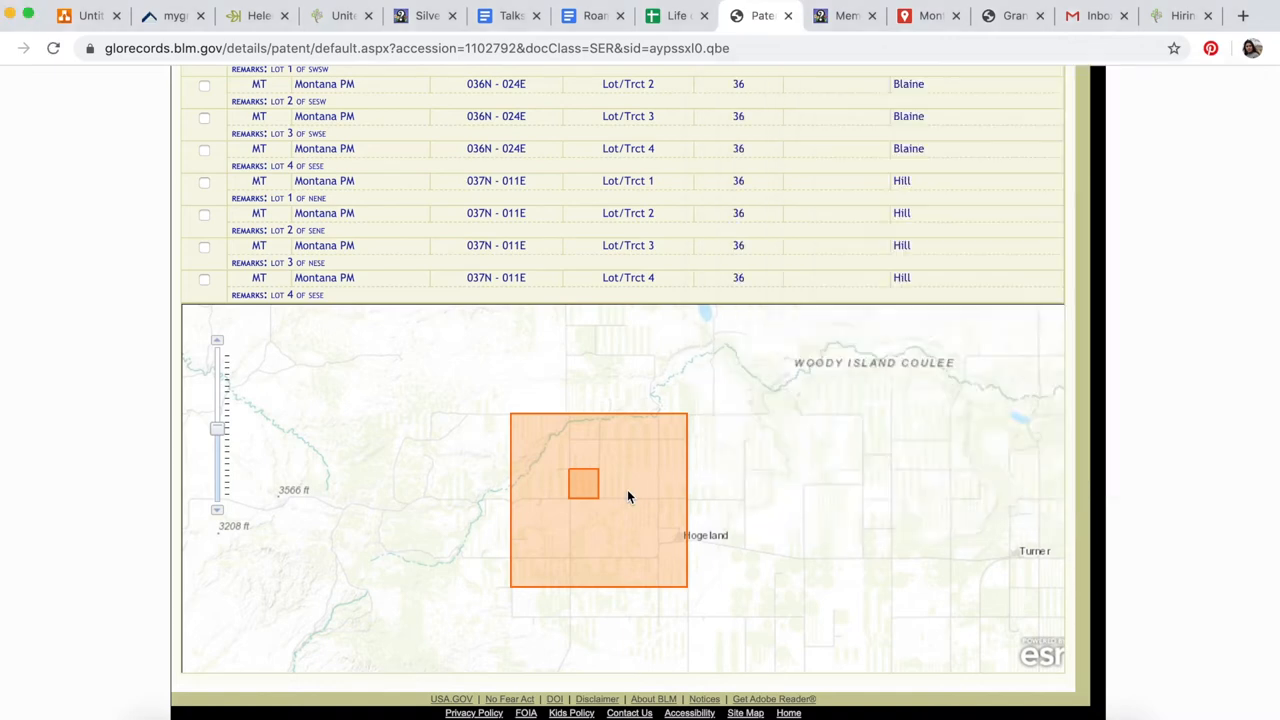
{"action": "scroll", "coordinate": [627, 489], "scroll_direction": "up", "scroll_amount": 2}
{"action": "scroll", "coordinate": [627, 489], "scroll_direction": "up", "scroll_amount": 1}
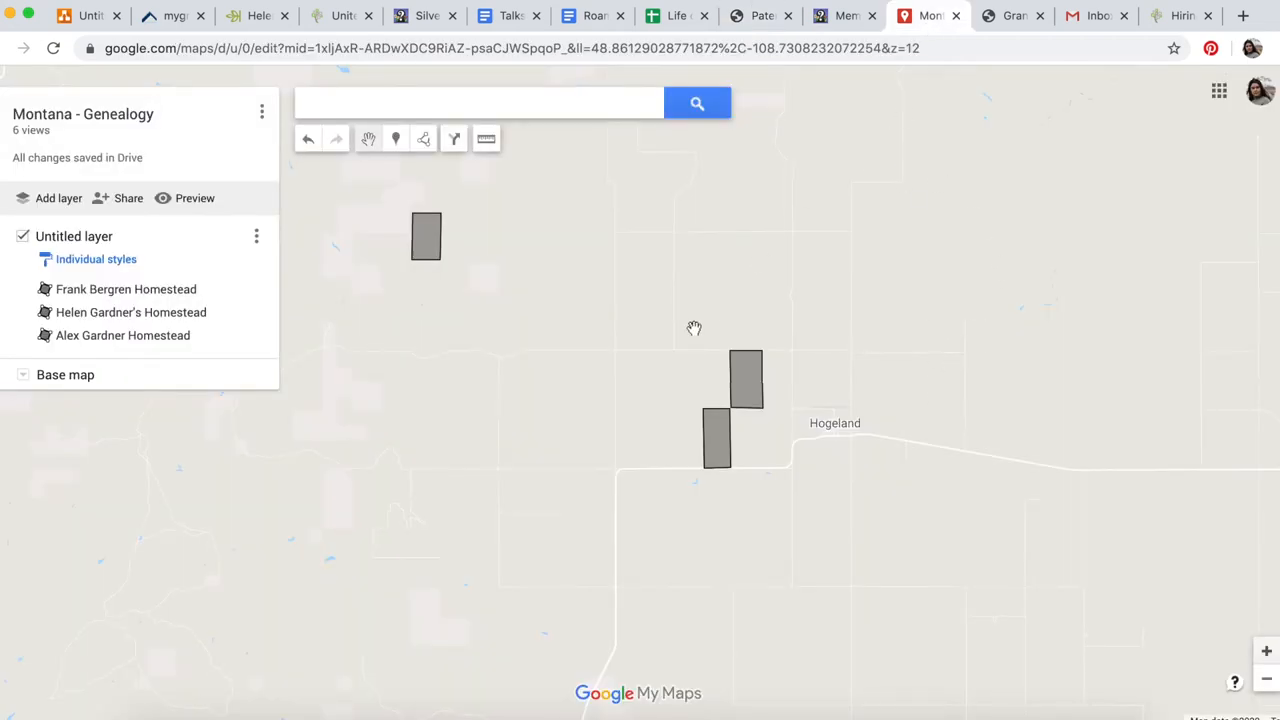
{"action": "scroll", "coordinate": [694, 328], "scroll_direction": "up", "scroll_amount": 1}
{"action": "scroll", "coordinate": [694, 328], "scroll_direction": "up", "scroll_amount": 1}
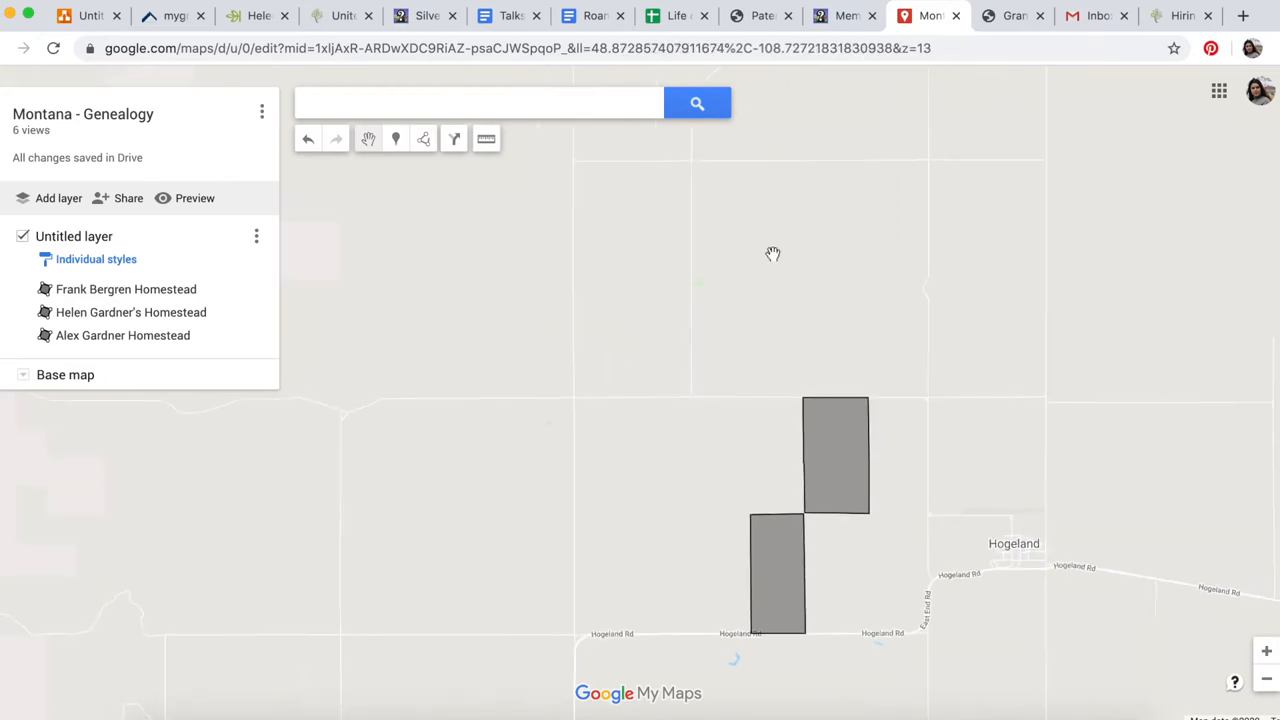
- Compare the patent map, then pan the genealogy map toward Kindsworth Rd and Beck Rd
{"action": "left_click", "coordinate": [757, 15]}
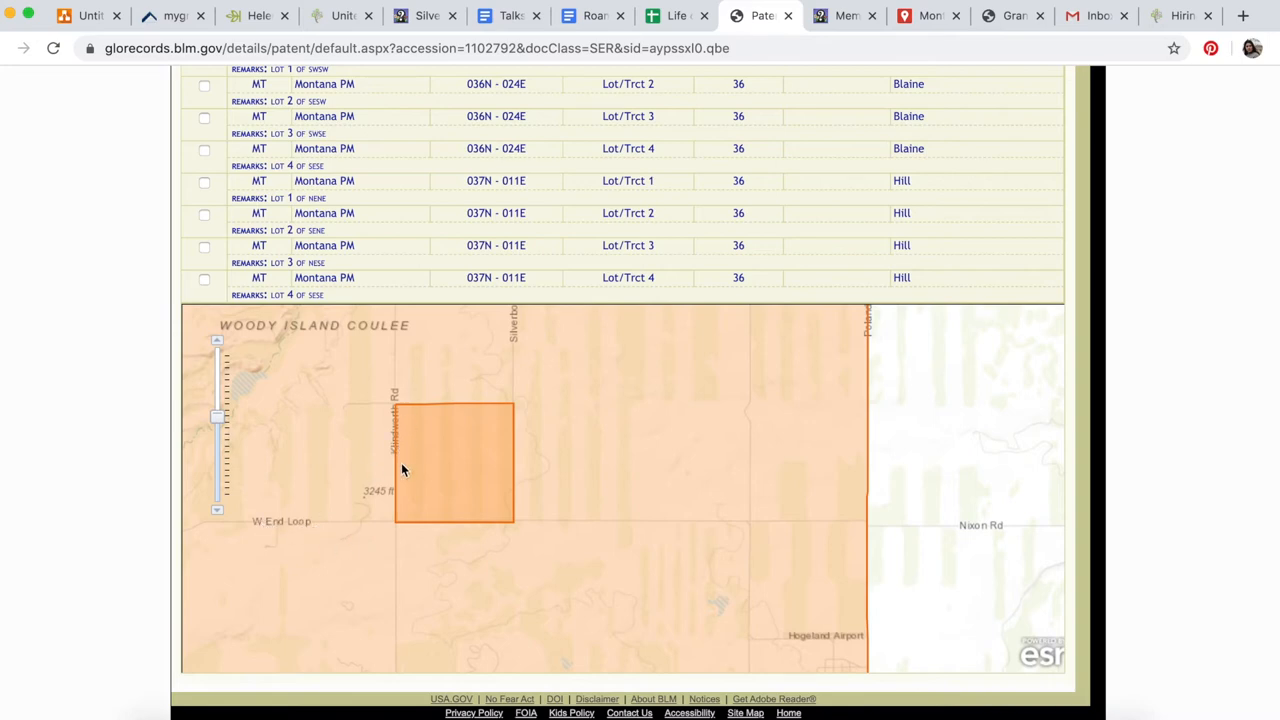
{"action": "left_click", "coordinate": [932, 16]}
{"action": "scroll", "coordinate": [566, 404], "scroll_direction": "up", "scroll_amount": 2}
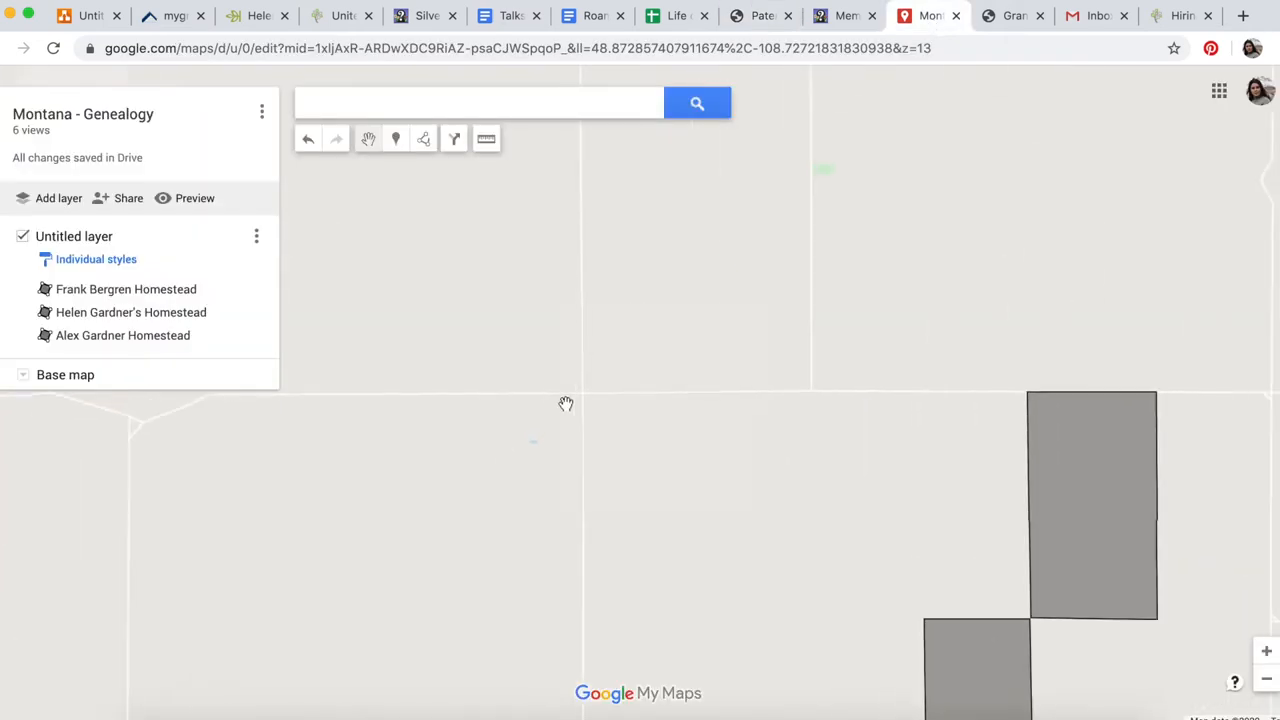
{"action": "scroll", "coordinate": [566, 404], "scroll_direction": "up", "scroll_amount": 1}
{"action": "scroll", "coordinate": [580, 410], "scroll_direction": "up", "scroll_amount": 1}
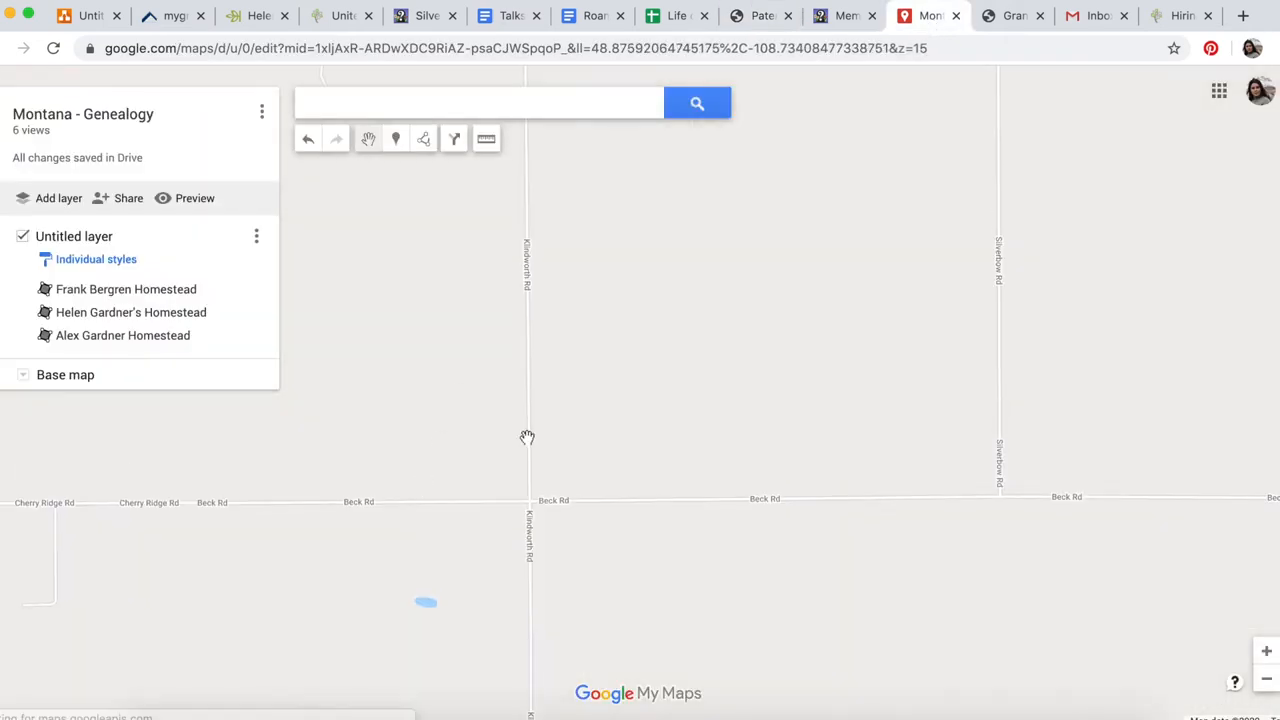
{"action": "left_click_drag", "start_coordinate": [527, 437], "coordinate": [678, 492]}
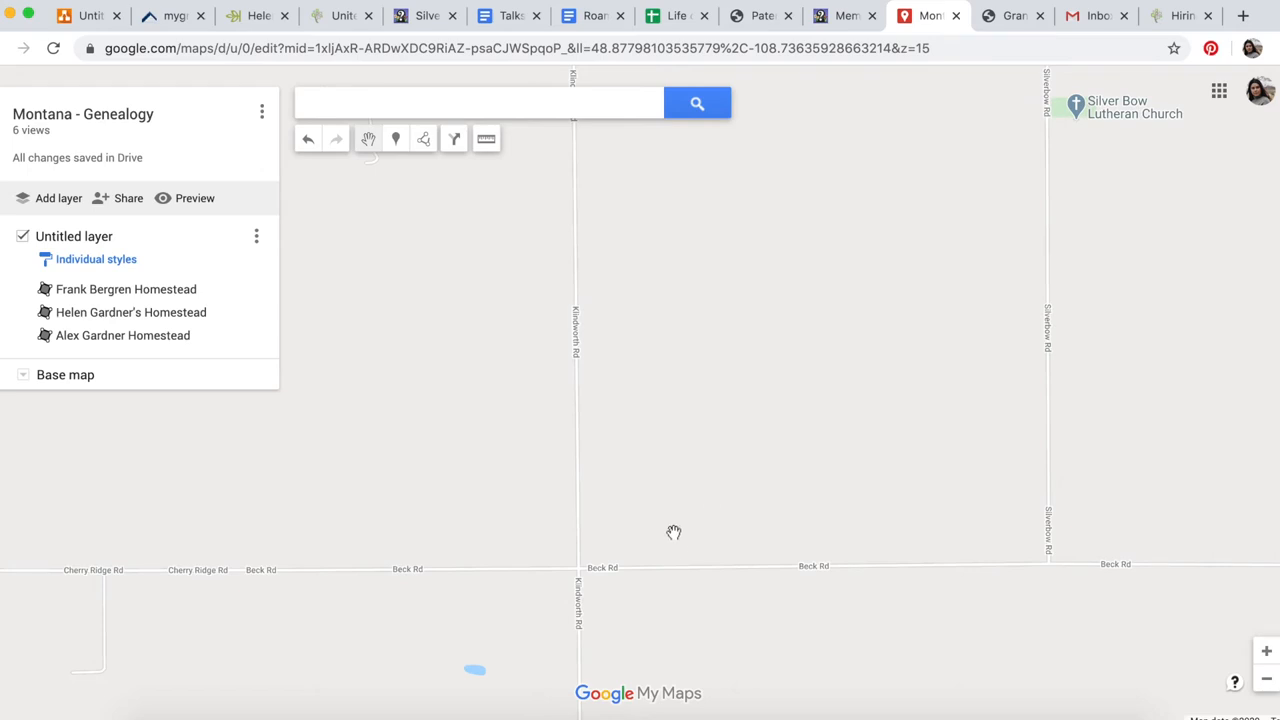
- Zoom out to show the homesteads near Hogeland and compare with the patent map
{"action": "left_click", "coordinate": [1266, 679]}
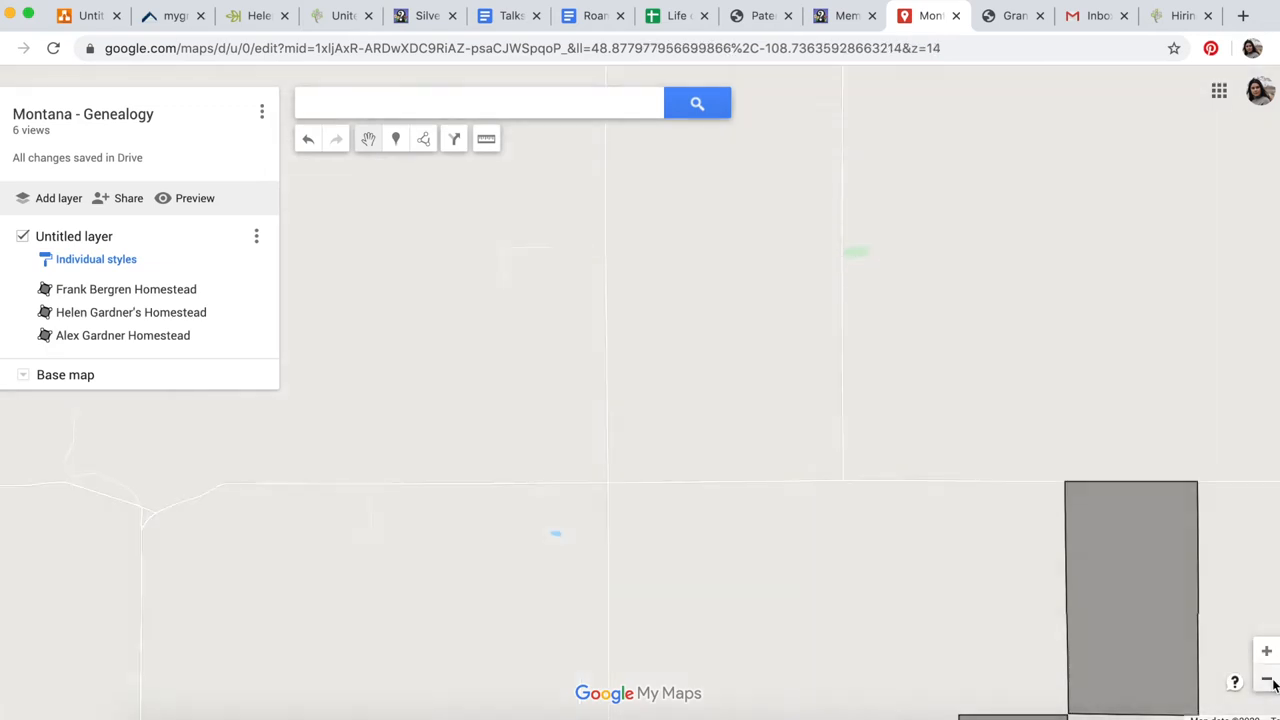
{"action": "left_click", "coordinate": [1266, 679]}
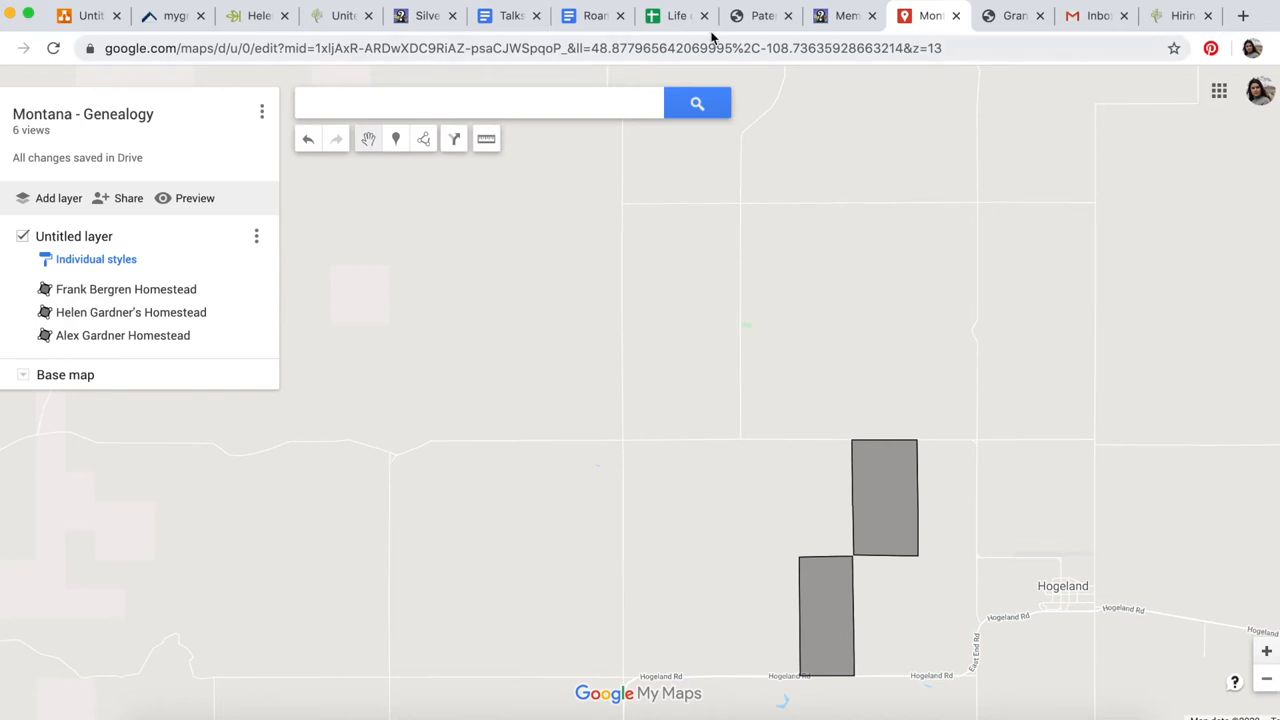
{"action": "left_click", "coordinate": [748, 16]}
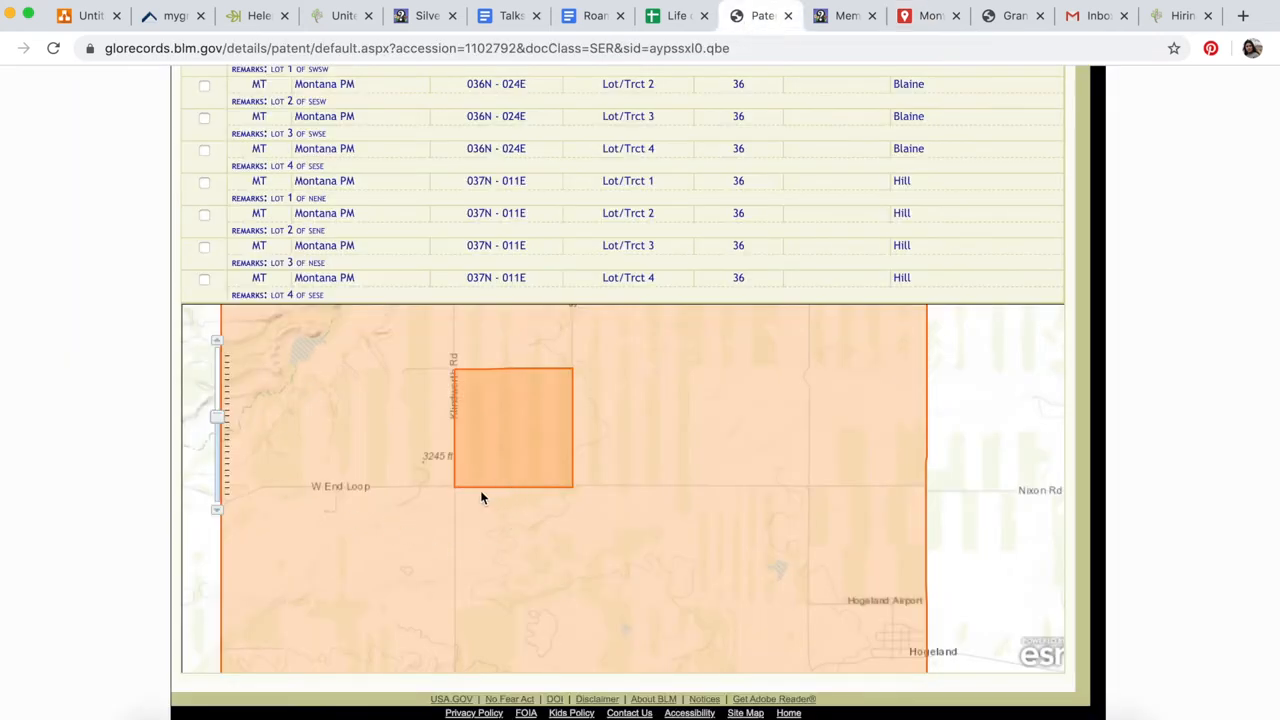
{"action": "left_click_drag", "start_coordinate": [447, 489], "coordinate": [465, 494]}
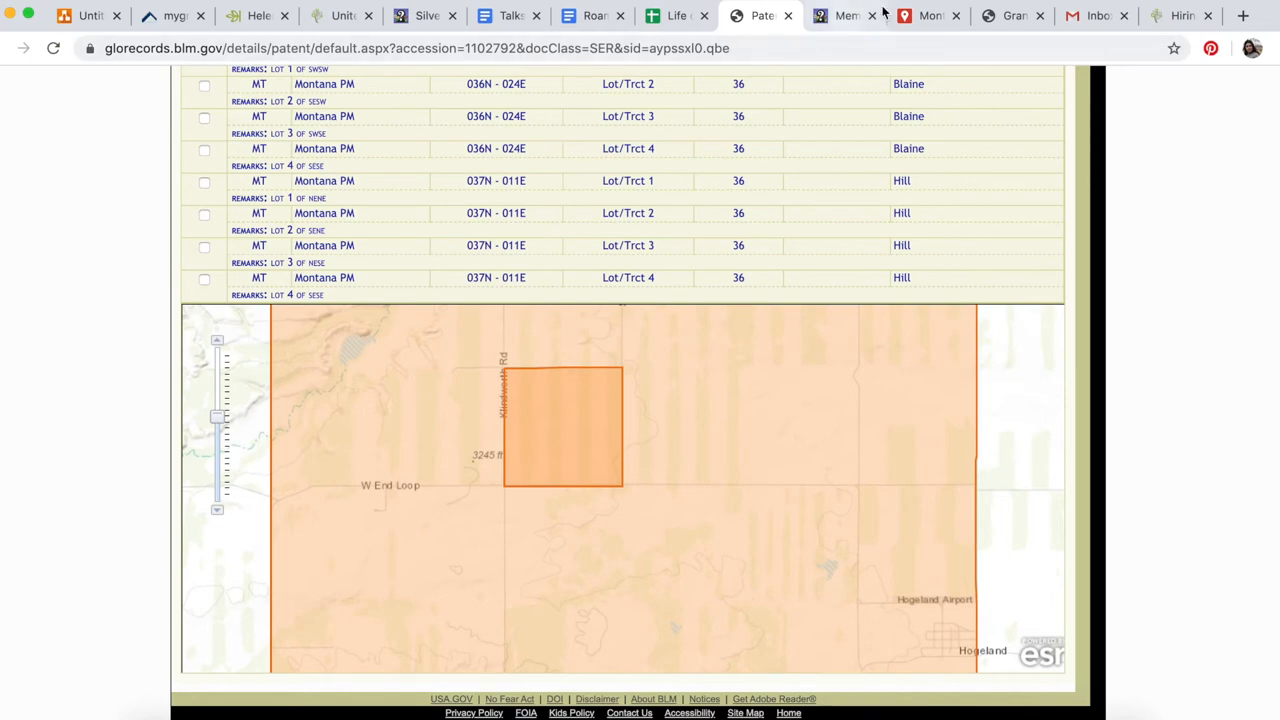
{"action": "left_click", "coordinate": [928, 18]}
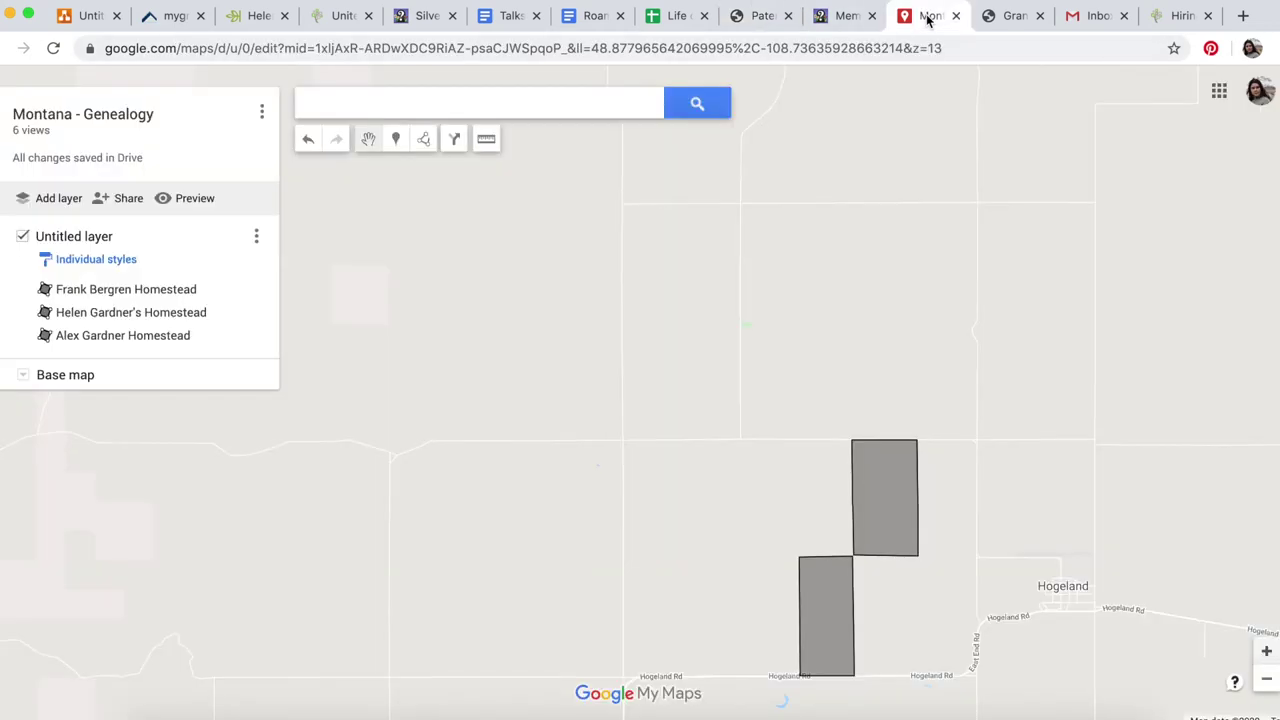
- Try the Satellite base map under the parcels, then return to the plain Map style
{"action": "left_click", "coordinate": [50, 382]}
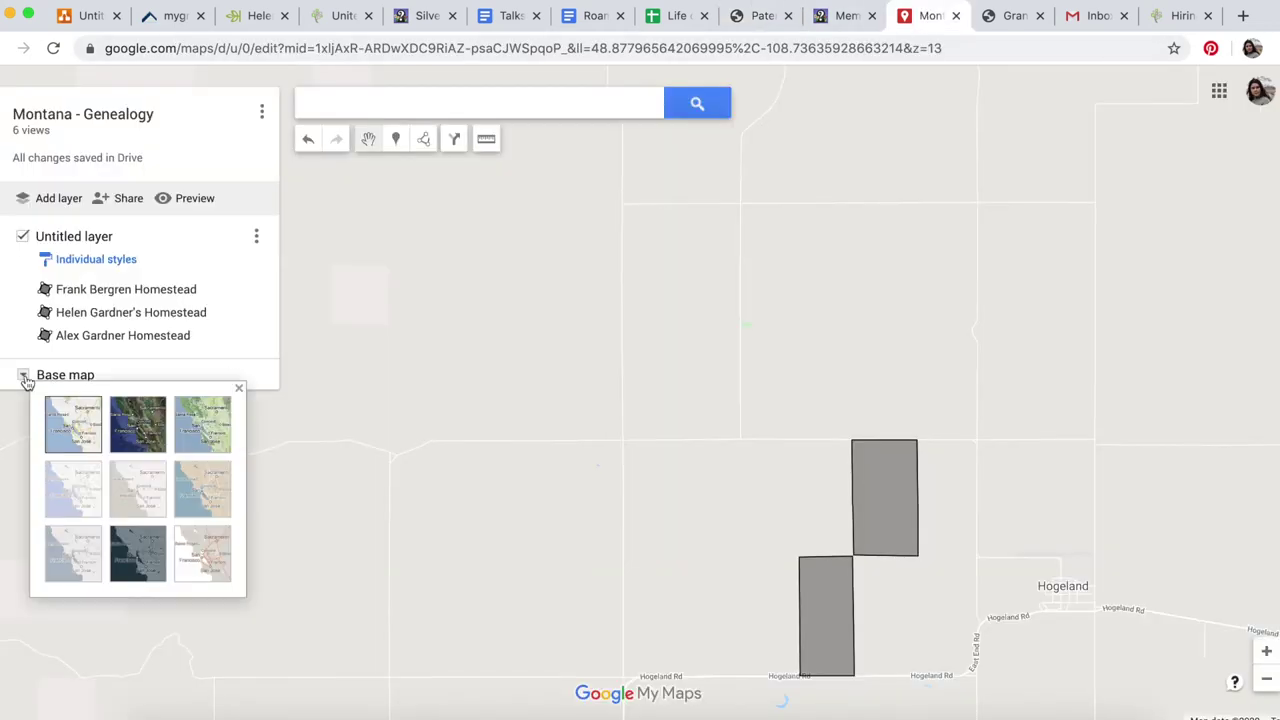
{"action": "left_click", "coordinate": [137, 424]}
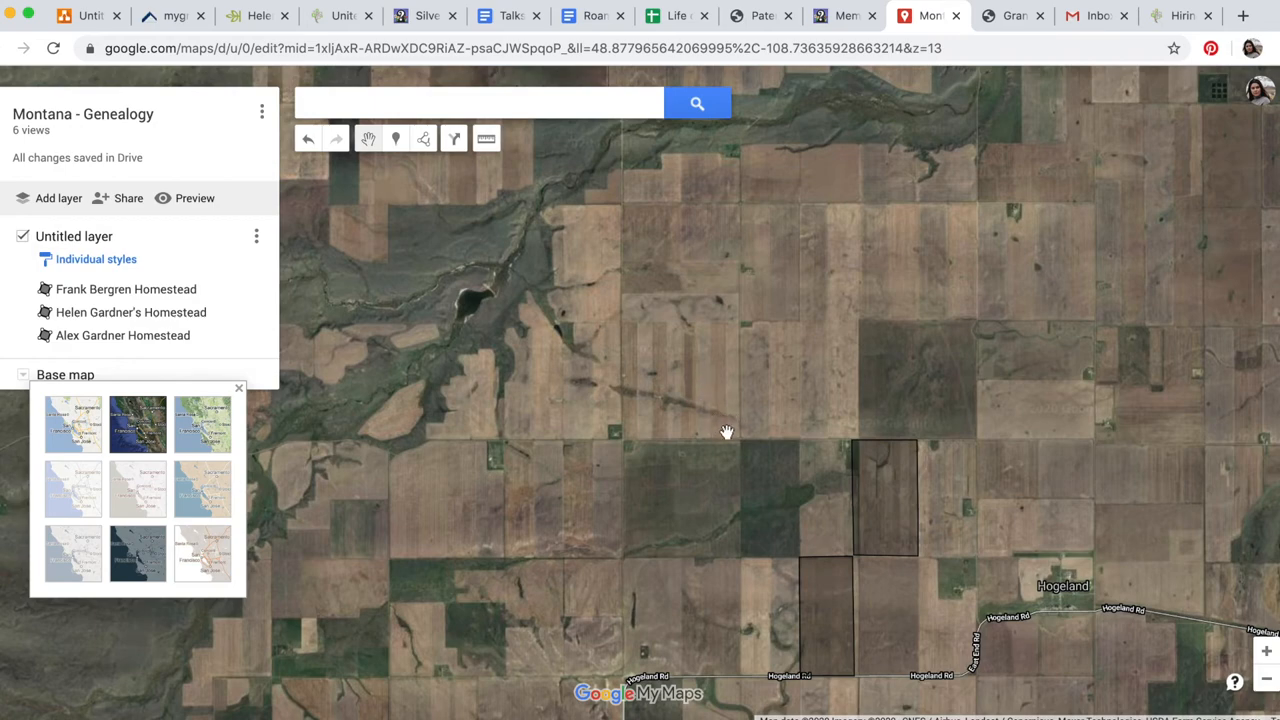
{"action": "left_click", "coordinate": [82, 418]}
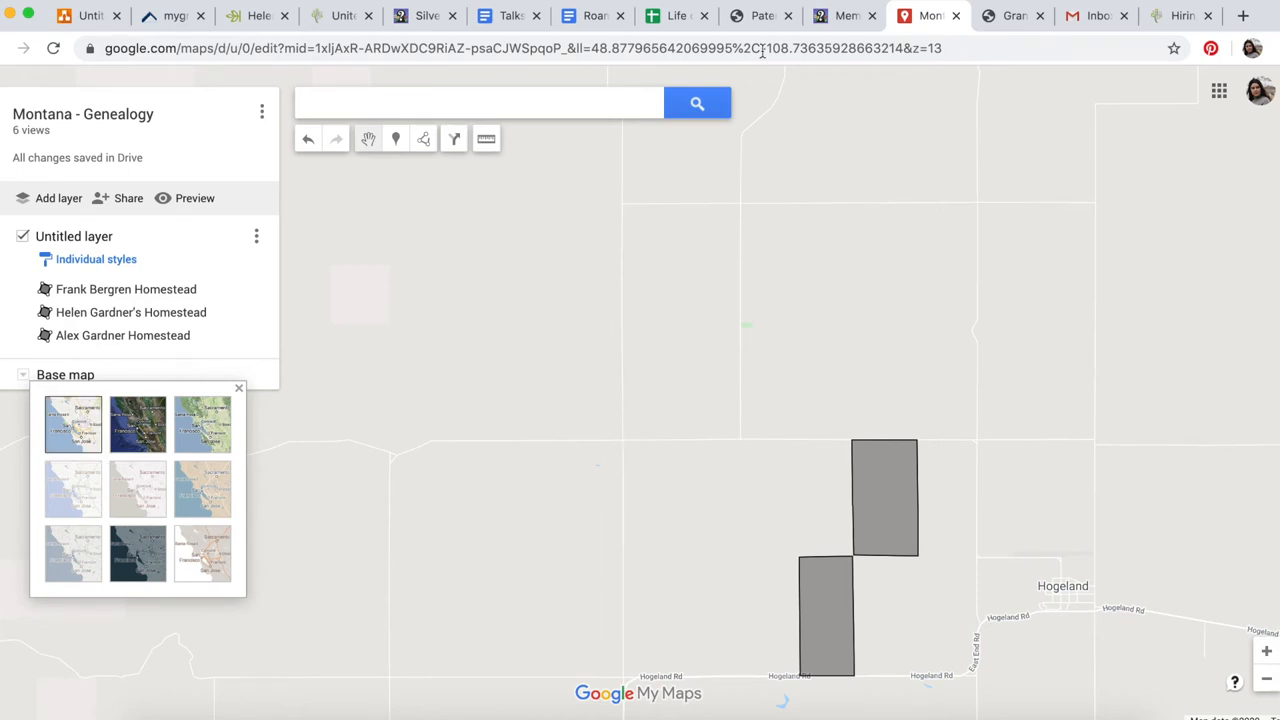
- Recheck the school section beside Kindsworth Rd on the patent map, then return to the genealogy map
{"action": "left_click", "coordinate": [757, 16]}
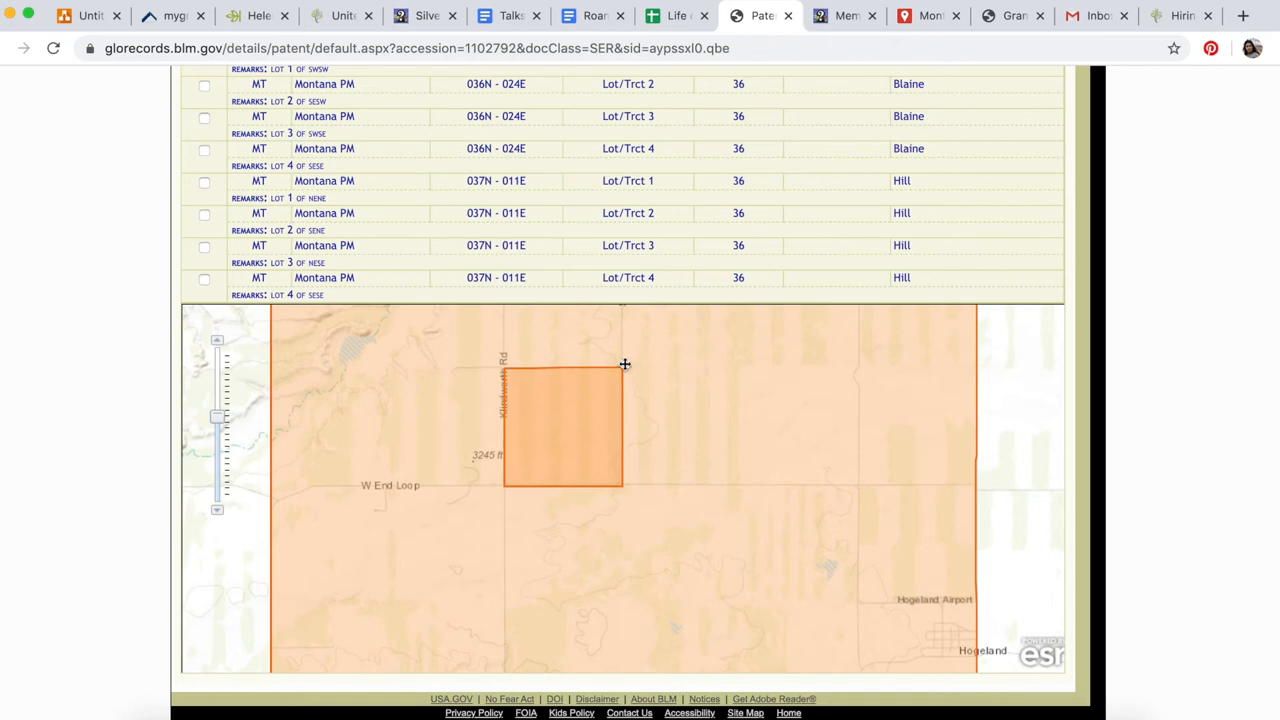
{"action": "mouse_move", "coordinate": [626, 362]}
{"action": "left_mouse_down"}
{"action": "mouse_move", "coordinate": [624, 426]}
{"action": "mouse_move", "coordinate": [621, 416]}
{"action": "left_mouse_up"}
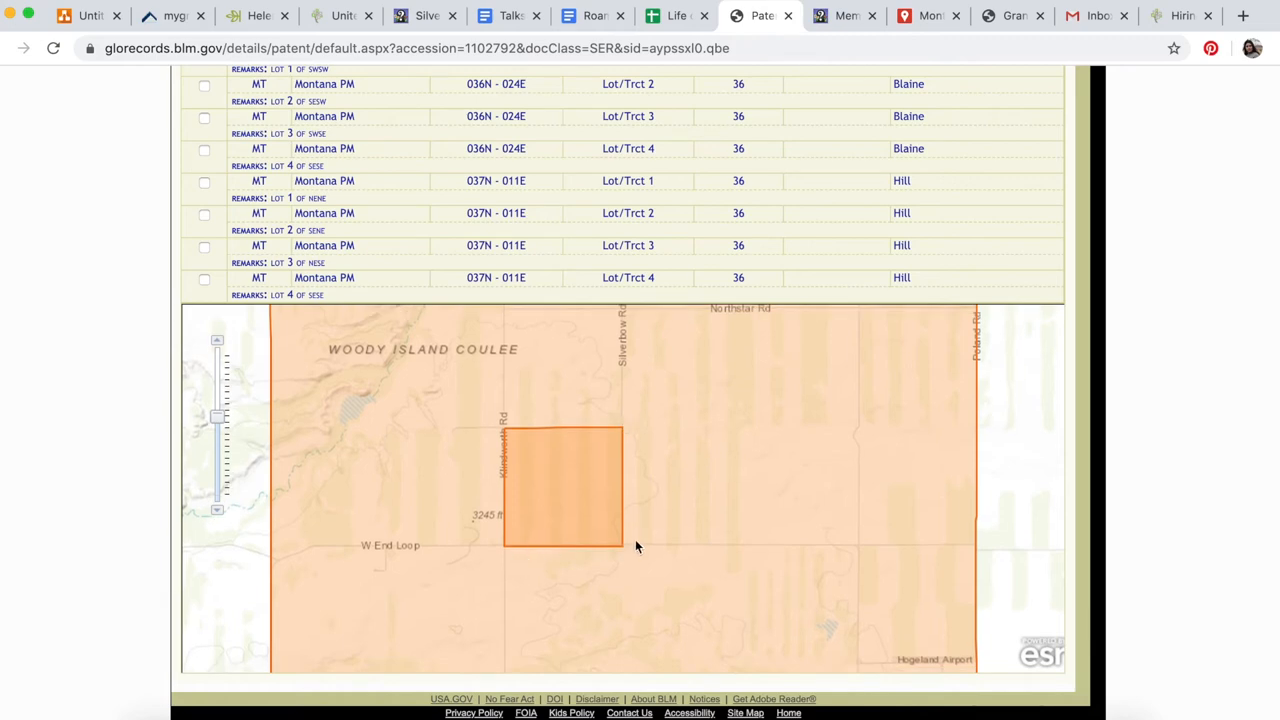
{"action": "scroll", "coordinate": [590, 409], "scroll_direction": "up", "scroll_amount": 1}
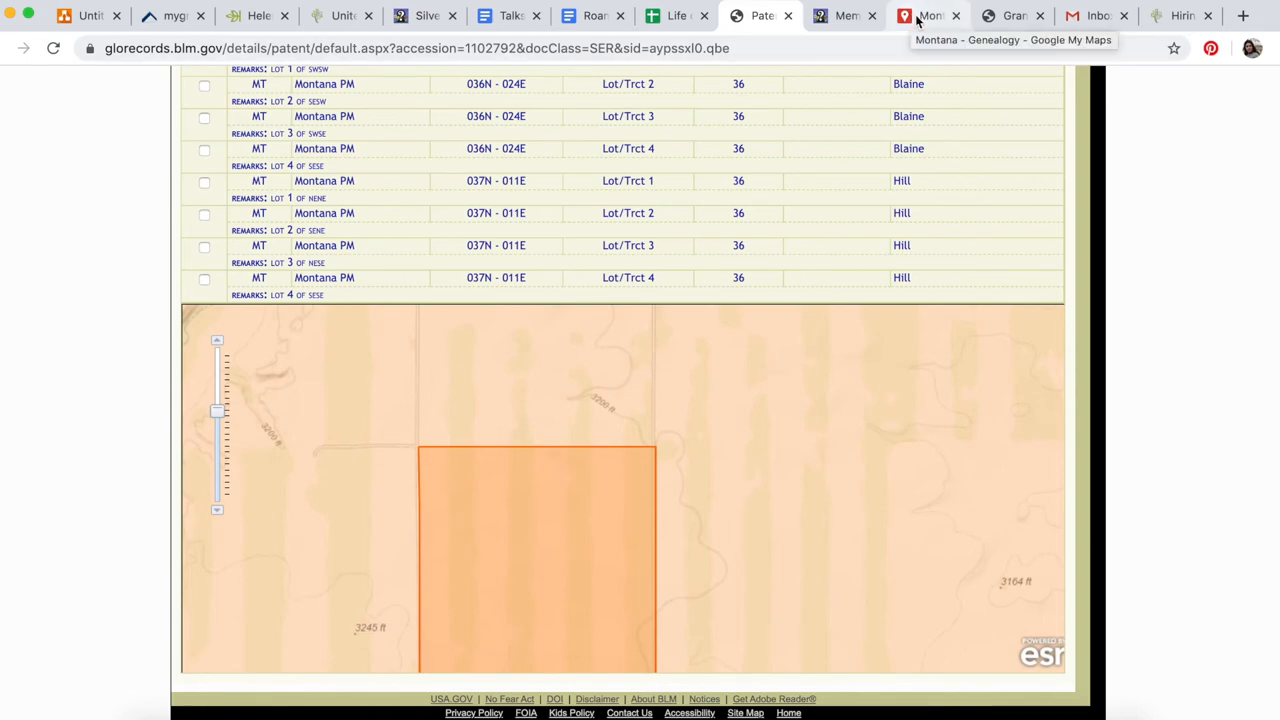
{"action": "left_click", "coordinate": [912, 18]}
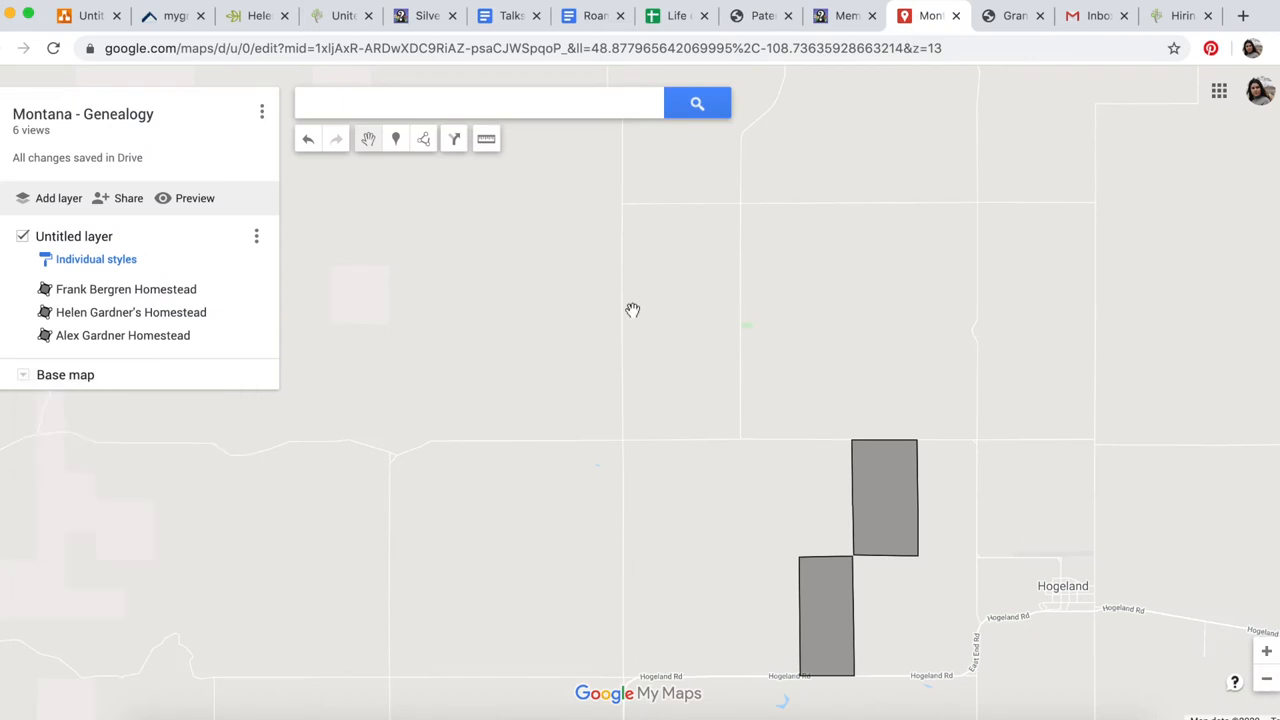
{"action": "scroll", "coordinate": [632, 310], "scroll_direction": "up", "scroll_amount": 1}
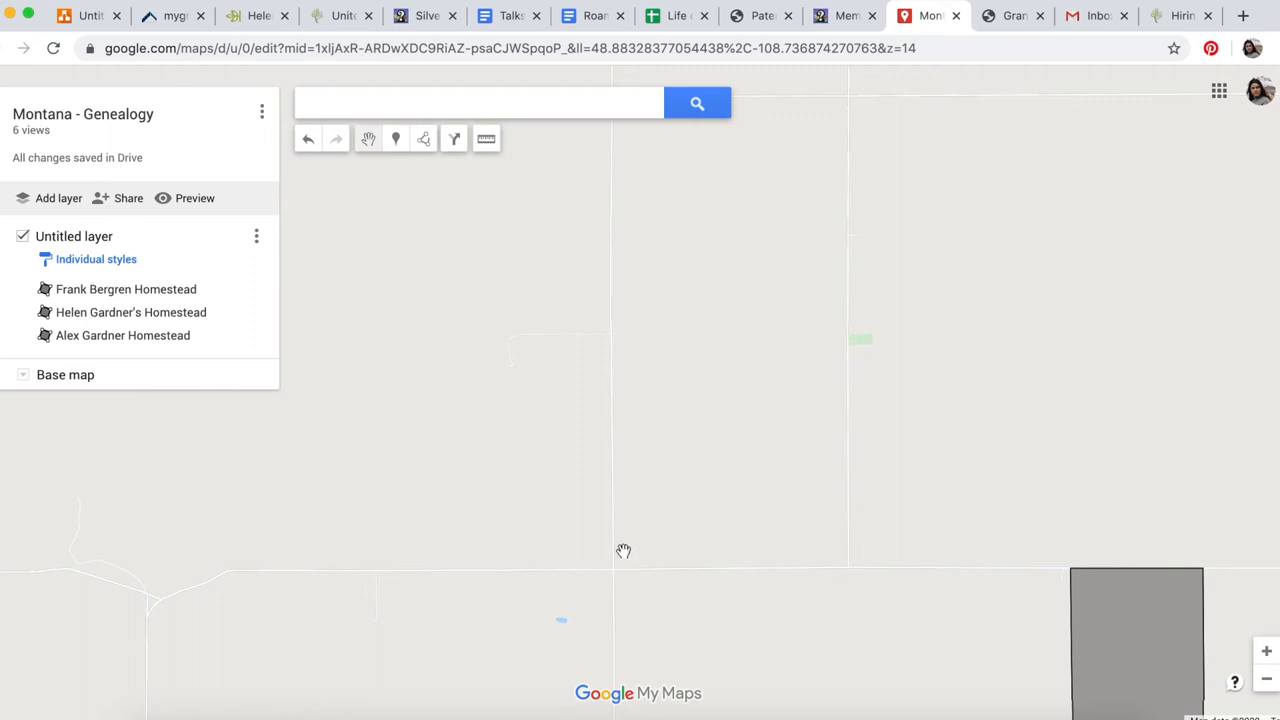
- Draw a four-cornered polygon for the school section and leave it unnamed as Polygon 4
{"action": "left_click", "coordinate": [423, 139]}
{"action": "left_click", "coordinate": [470, 172]}
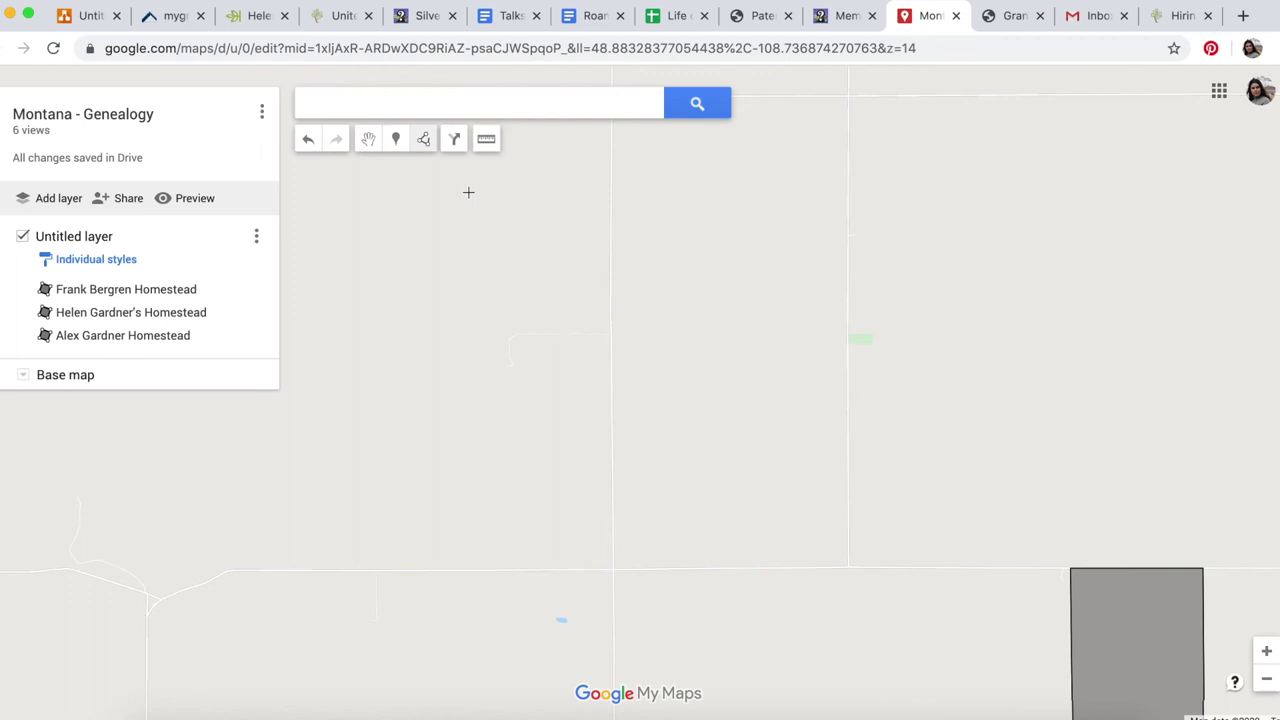
{"action": "left_click", "coordinate": [610, 335]}
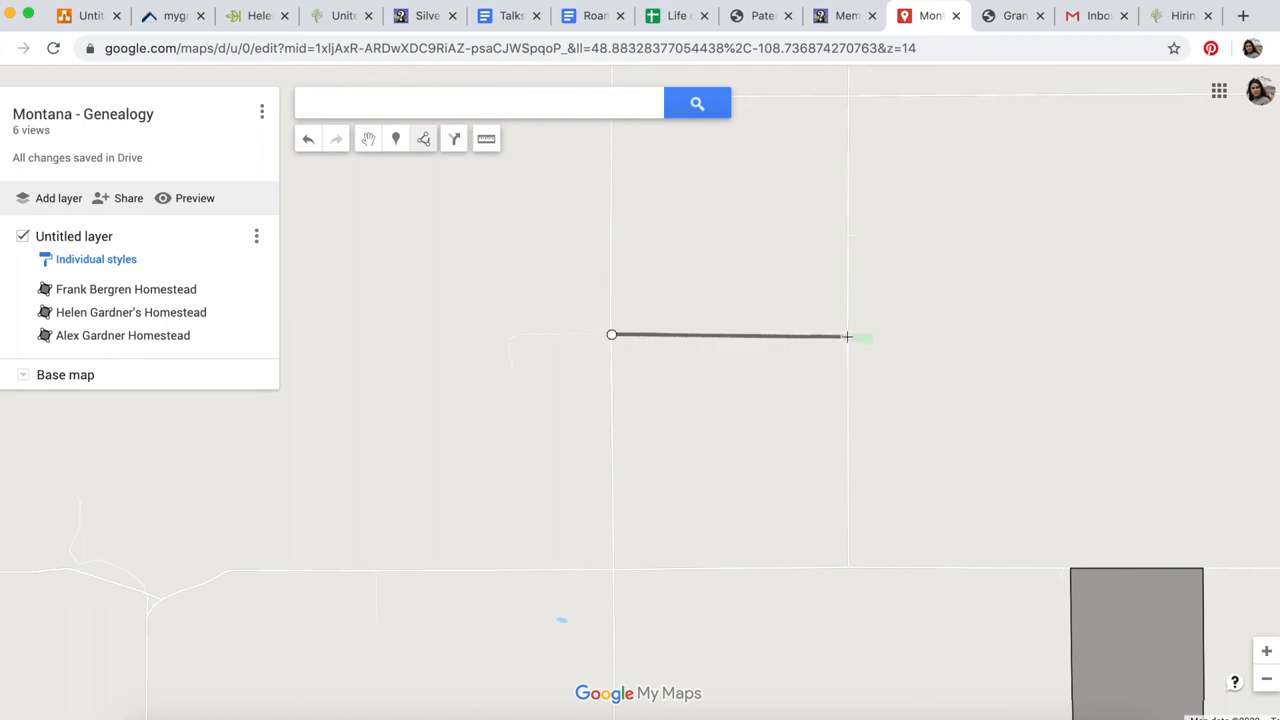
{"action": "left_click", "coordinate": [849, 336]}
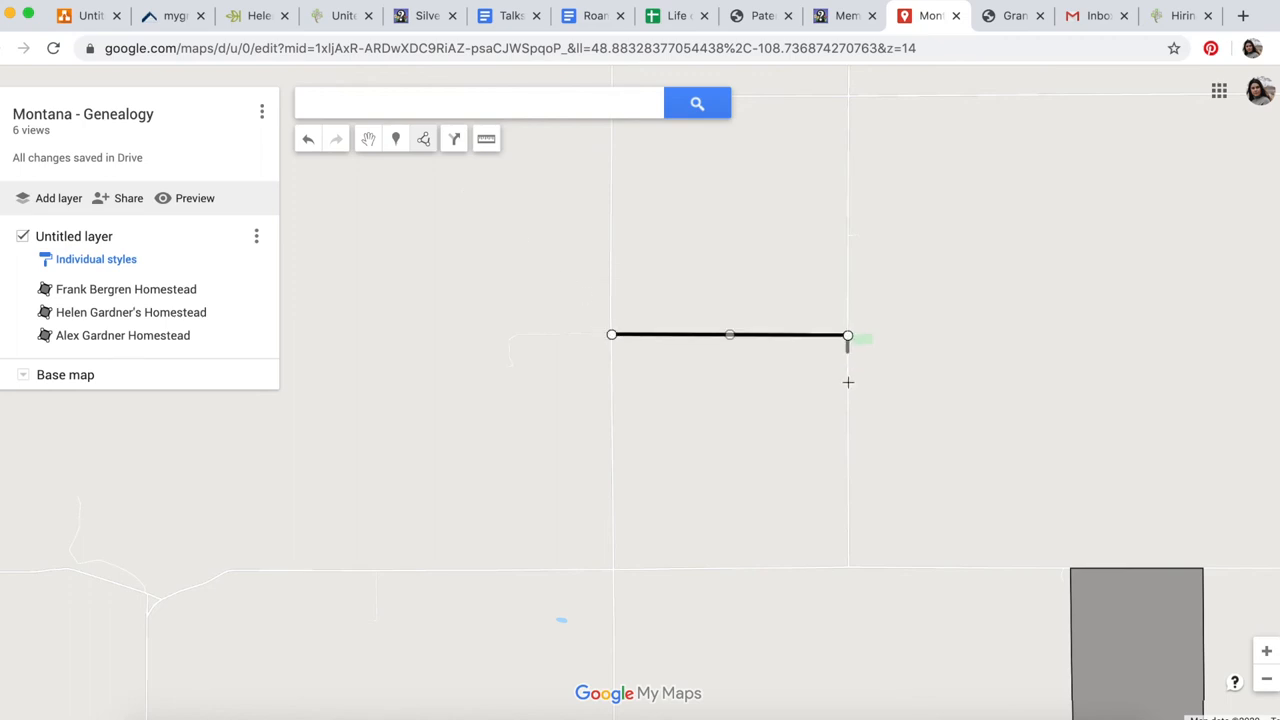
{"action": "left_click", "coordinate": [849, 567]}
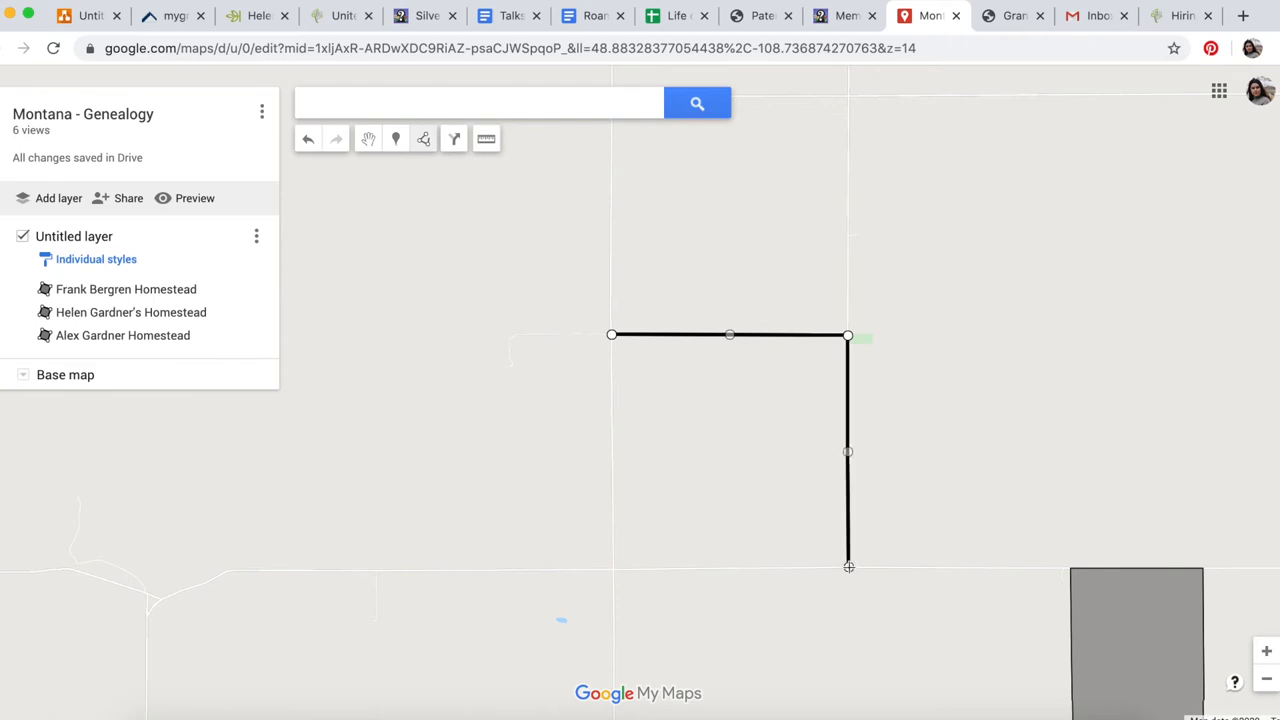
{"action": "left_click", "coordinate": [613, 569]}
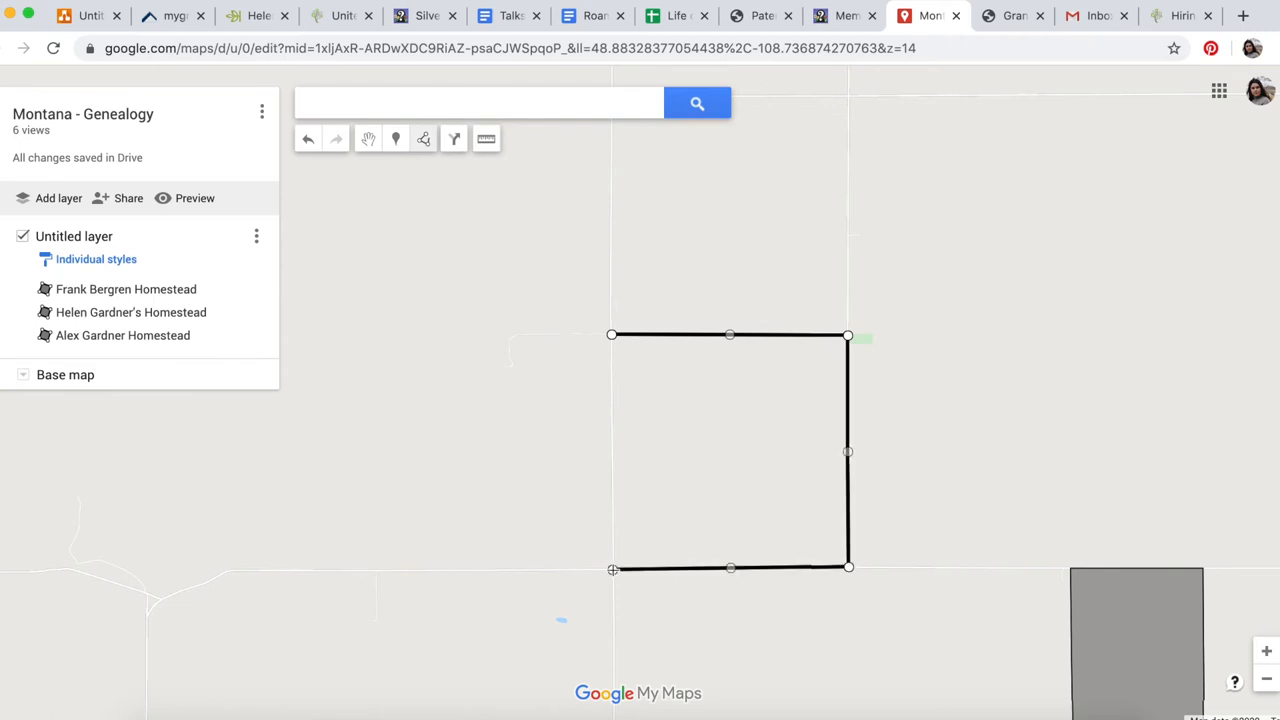
{"action": "left_click", "coordinate": [612, 337]}
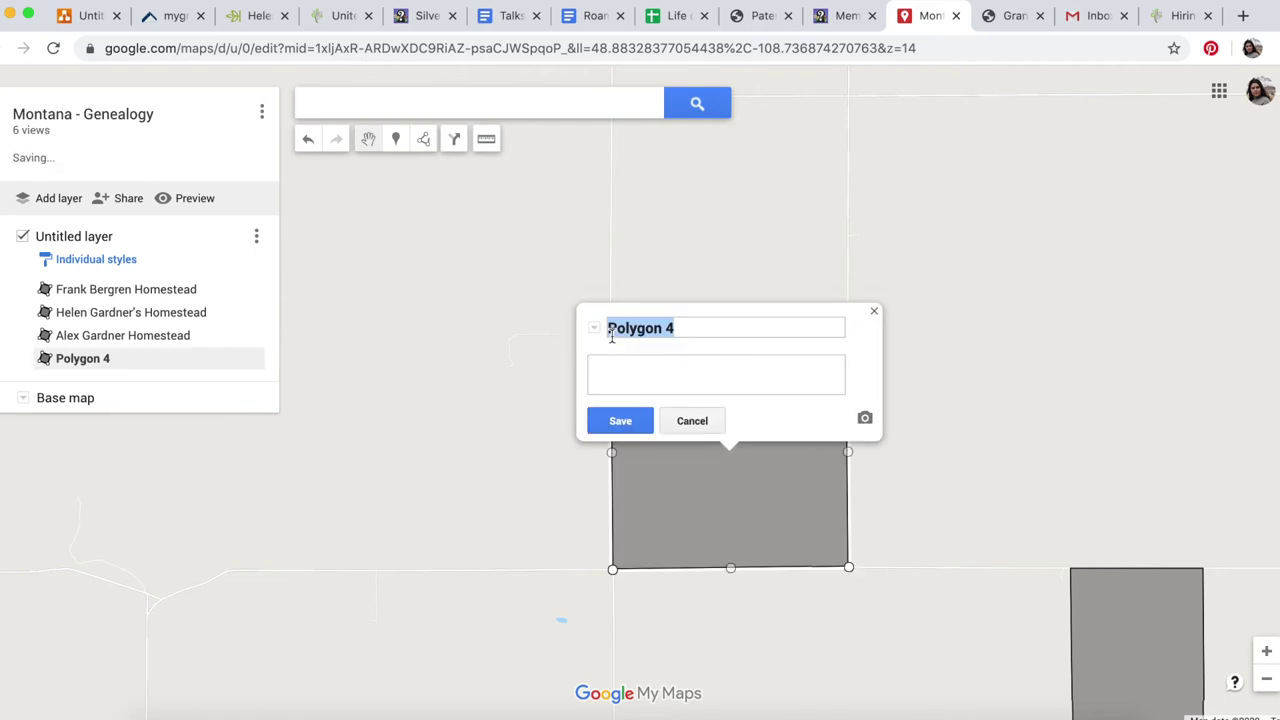
{"action": "left_click", "coordinate": [874, 312]}
{"action": "left_click", "coordinate": [883, 408]}
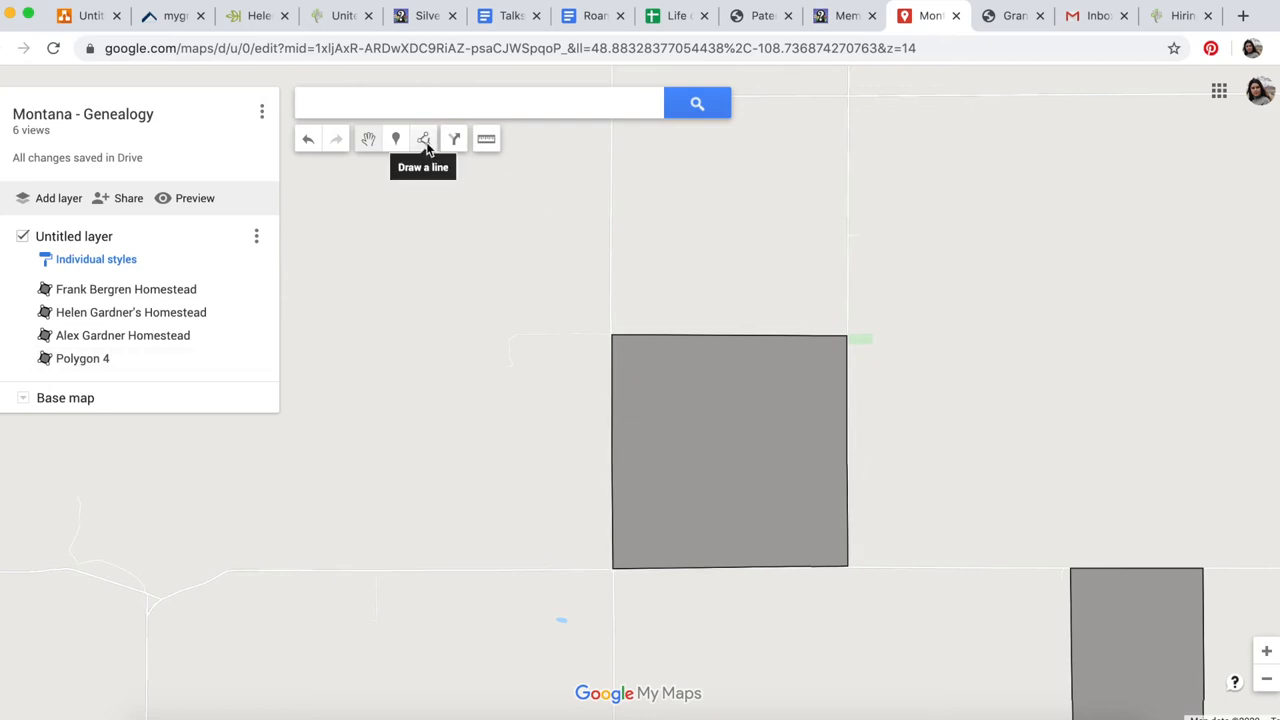
- Delete Polygon 4, leaving only the three homestead parcels
{"action": "left_click", "coordinate": [670, 378]}
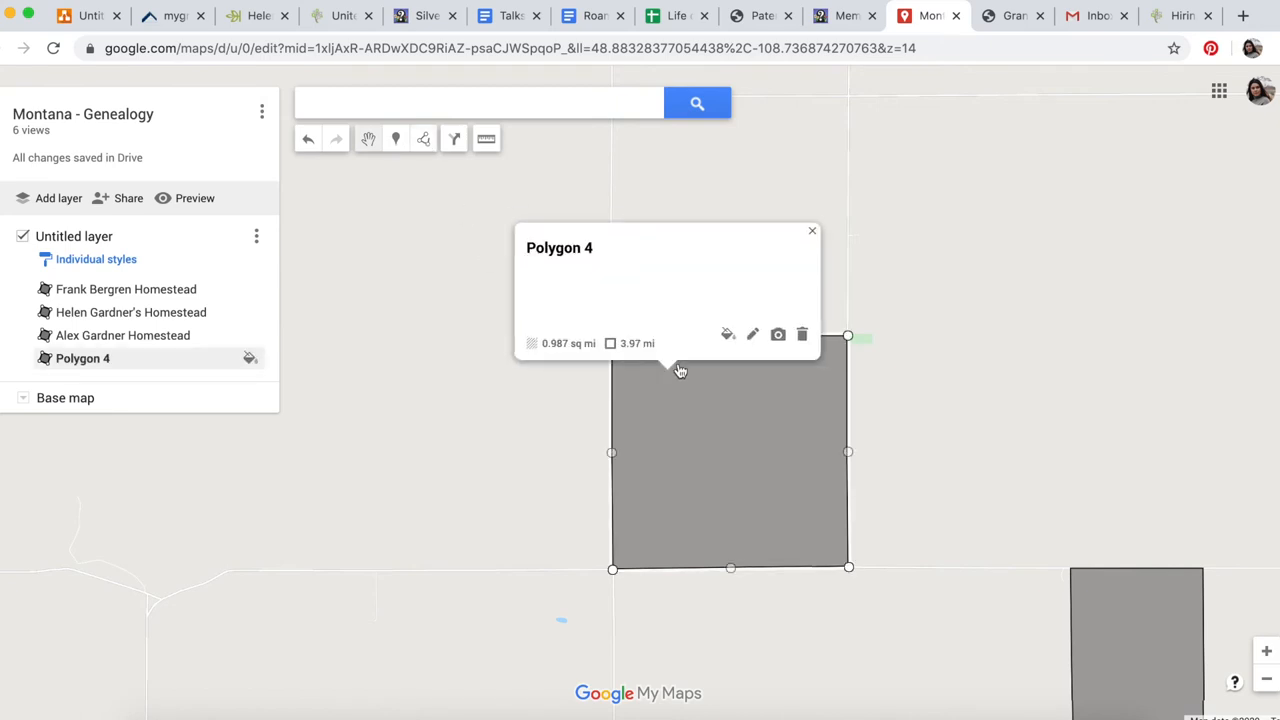
{"action": "left_click", "coordinate": [800, 335]}
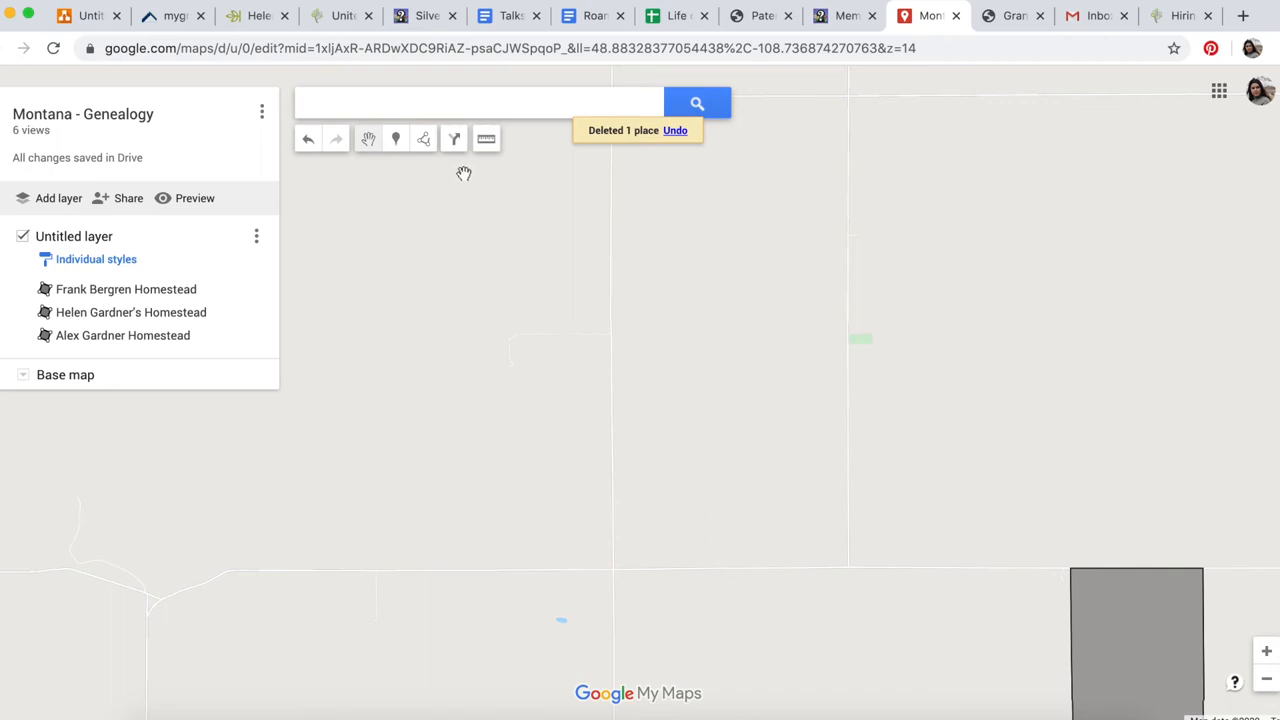
- Draw a closed square polygon north-west of the homesteads for the Silver Bow School Land
{"action": "left_click", "coordinate": [425, 139]}
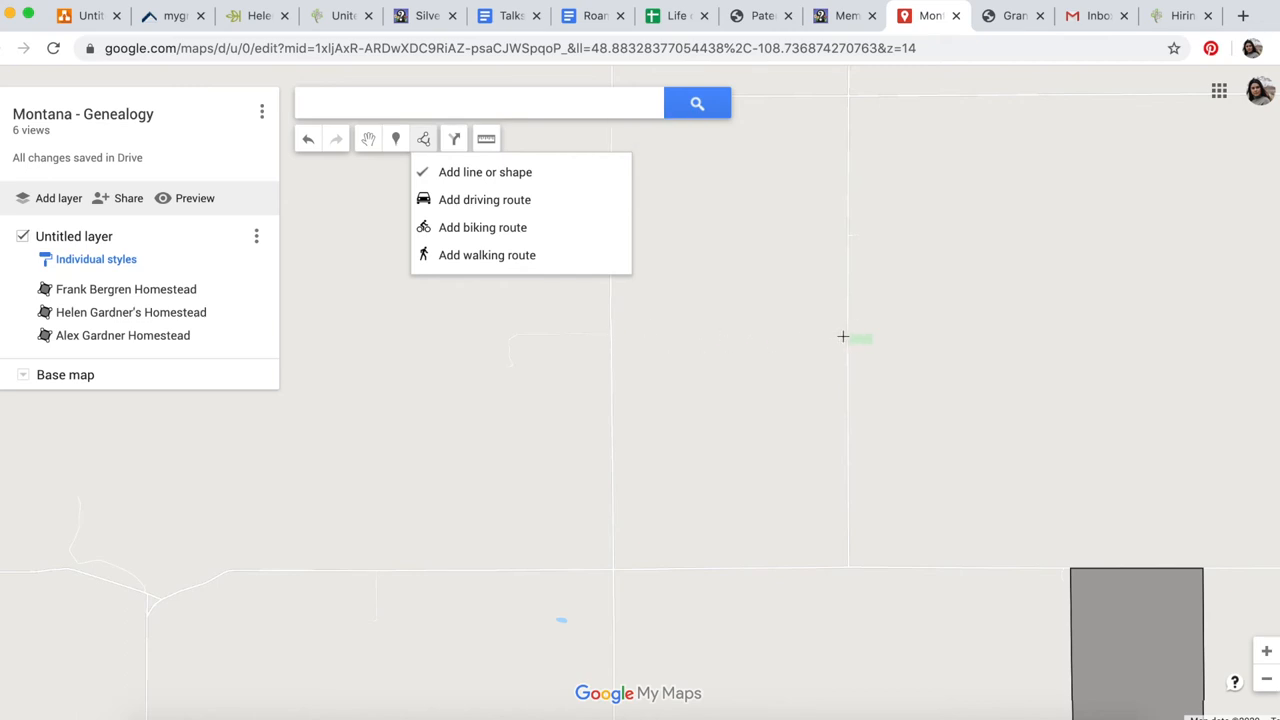
{"action": "left_click", "coordinate": [848, 459]}
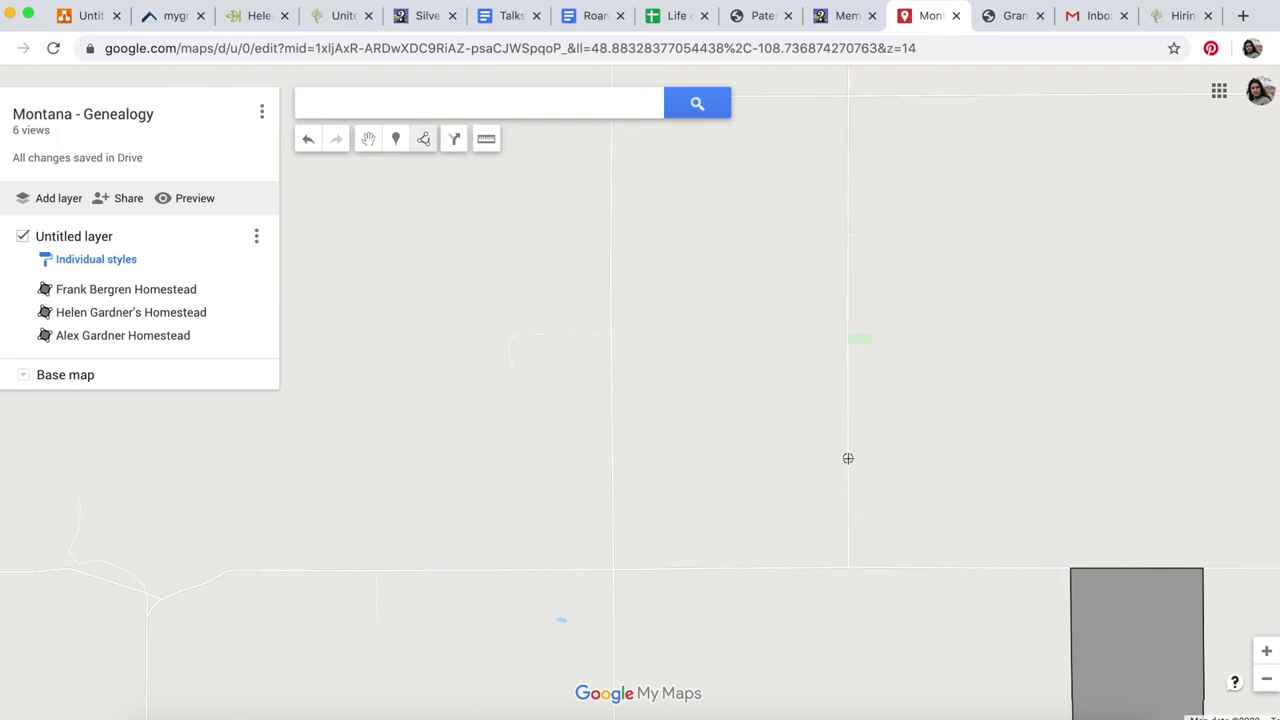
{"action": "left_click", "coordinate": [738, 459]}
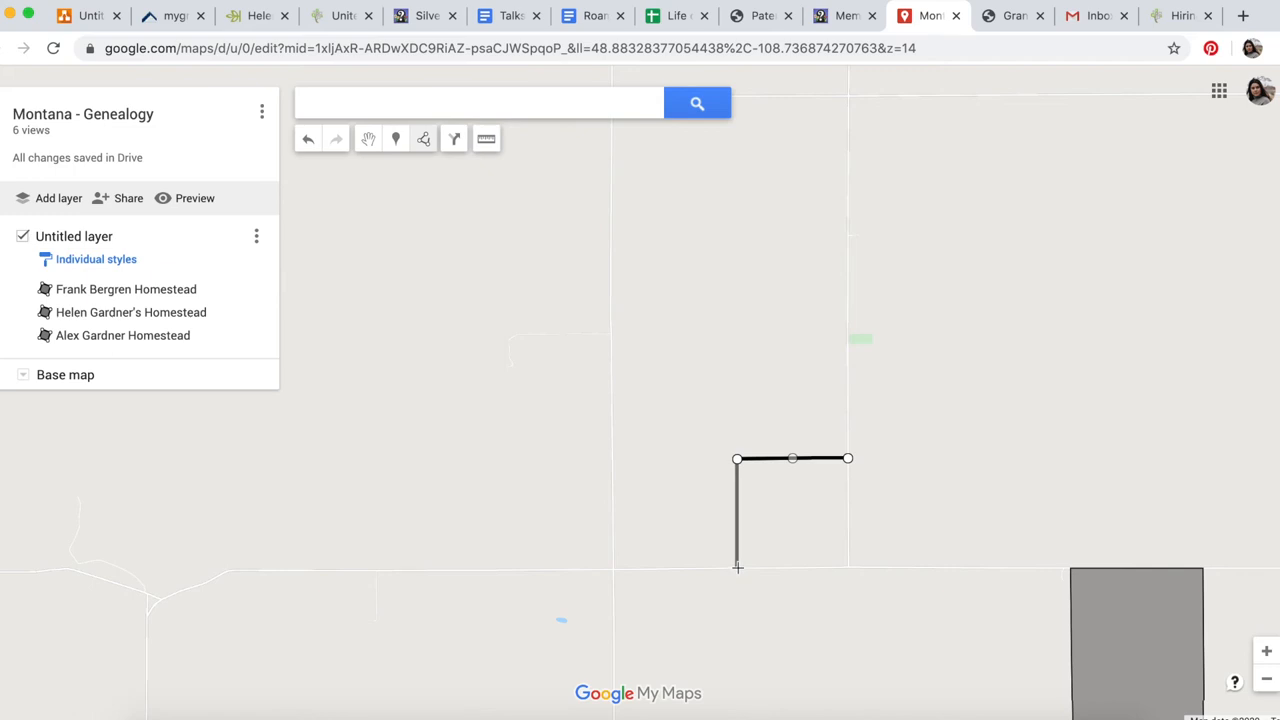
{"action": "left_click", "coordinate": [737, 568]}
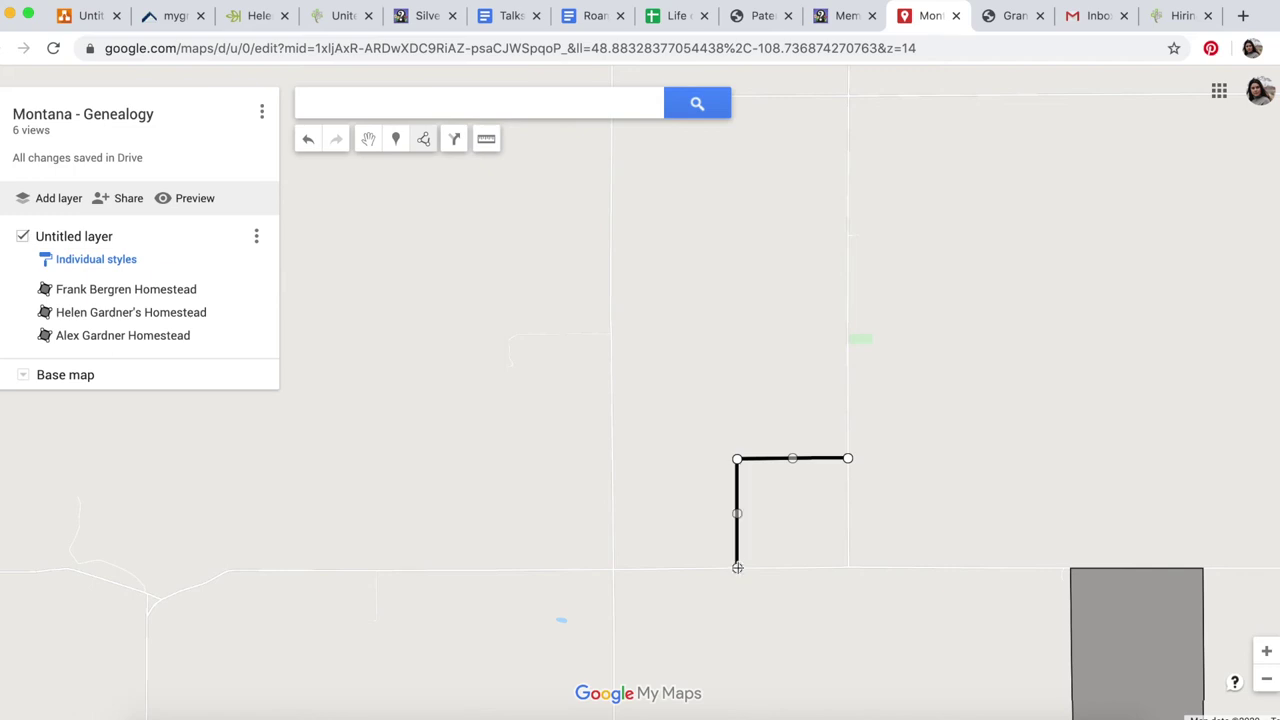
{"action": "left_click", "coordinate": [851, 567]}
{"action": "left_click", "coordinate": [848, 459]}
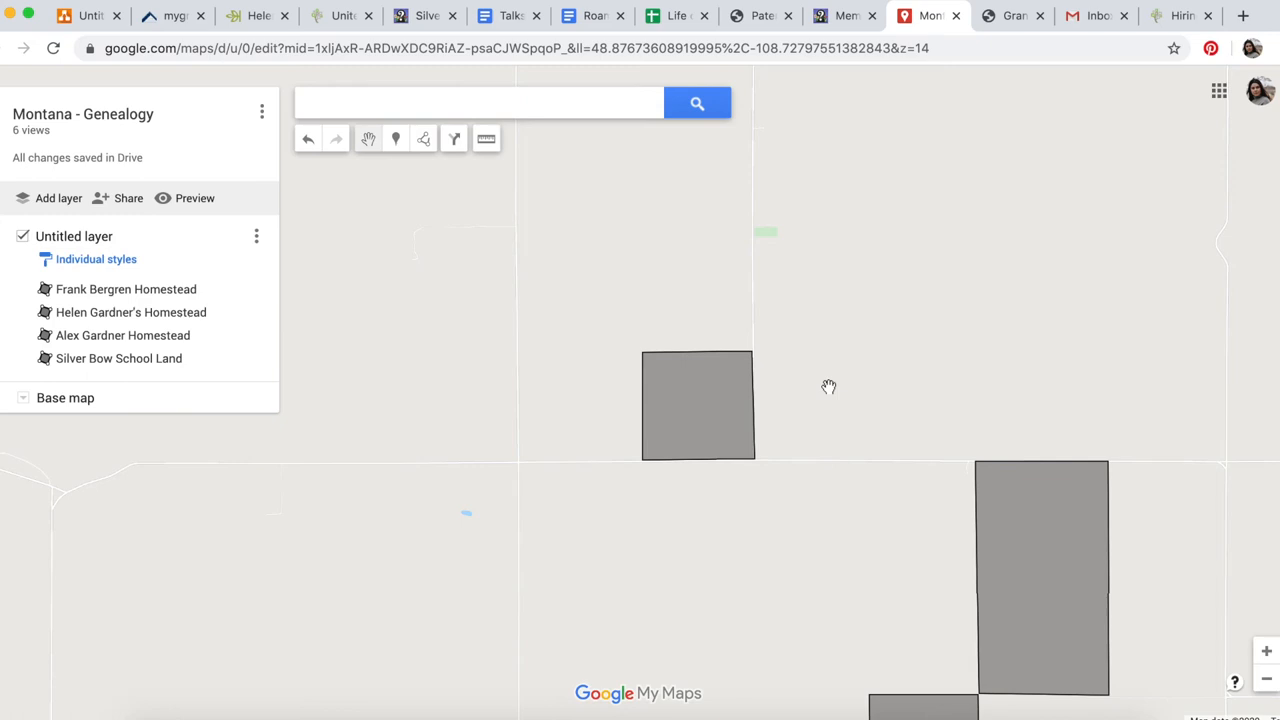
- Pan between Hogeland and the new square along Beck Rd, then zoom out one level
{"action": "left_click_drag", "start_coordinate": [846, 466], "coordinate": [566, 280]}
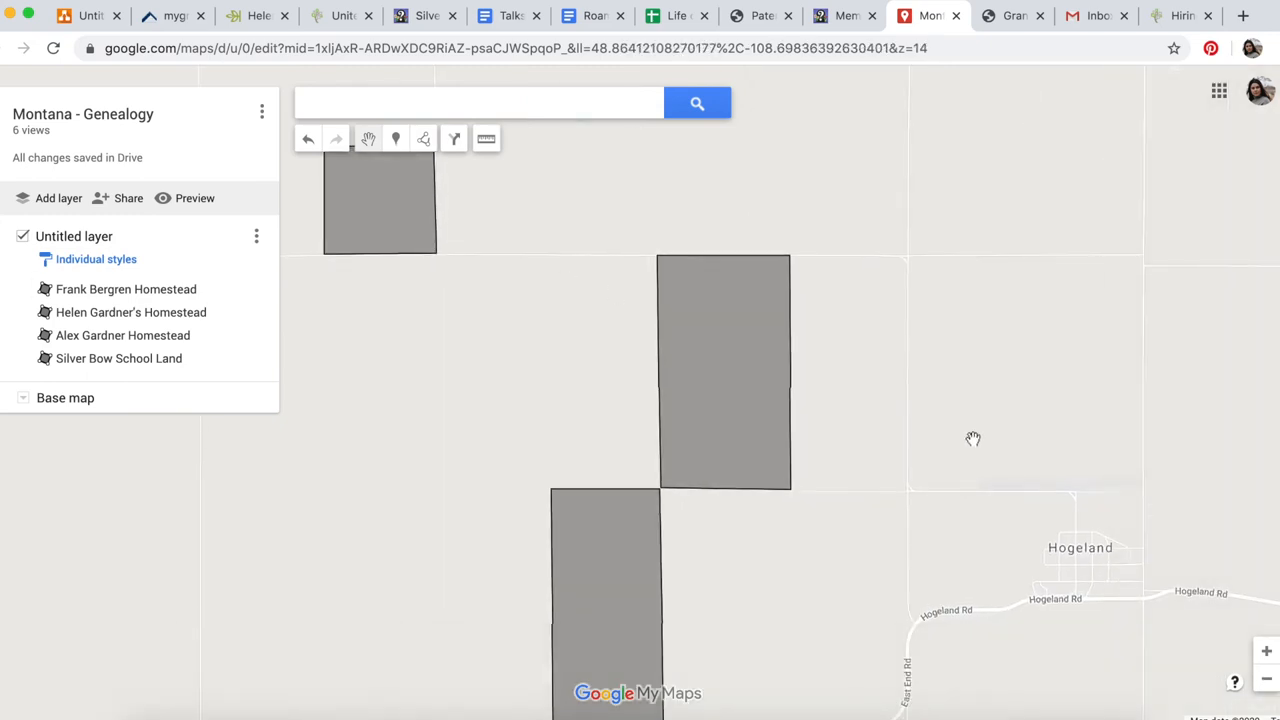
{"action": "left_click_drag", "start_coordinate": [685, 300], "coordinate": [897, 528]}
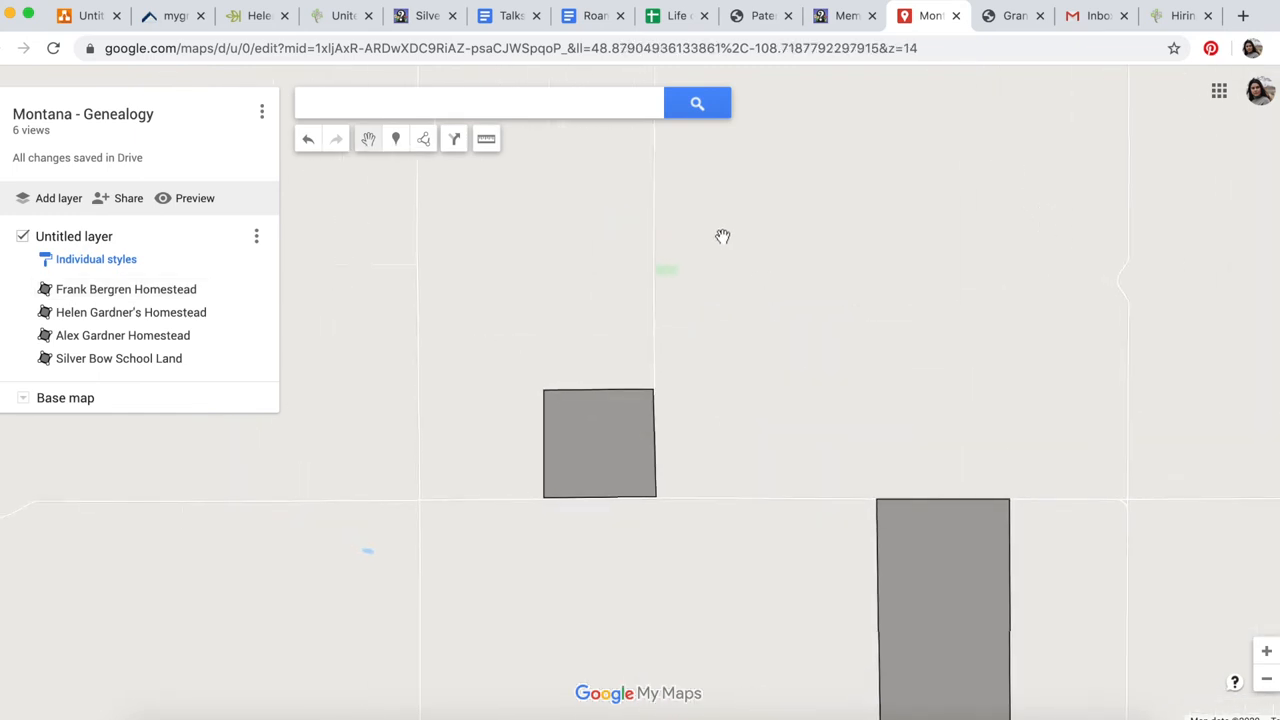
{"action": "scroll", "coordinate": [723, 237], "scroll_direction": "up", "scroll_amount": 1}
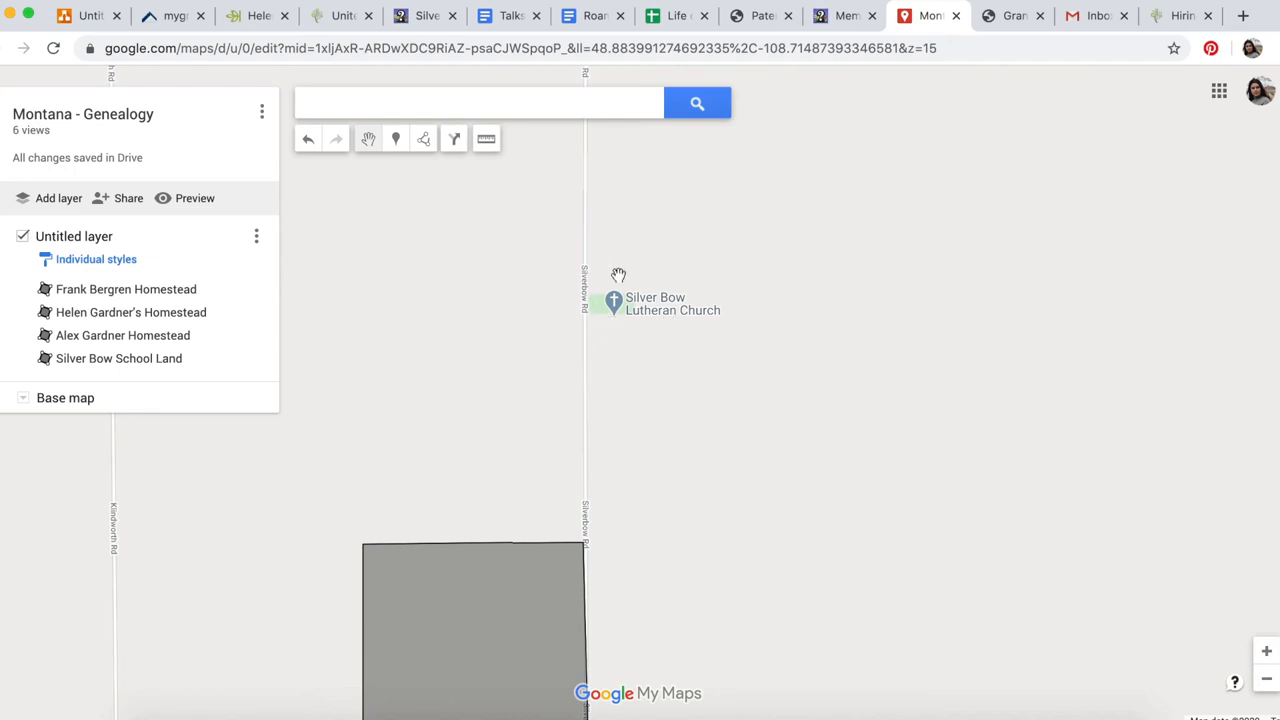
{"action": "left_click_drag", "start_coordinate": [666, 497], "coordinate": [670, 375]}
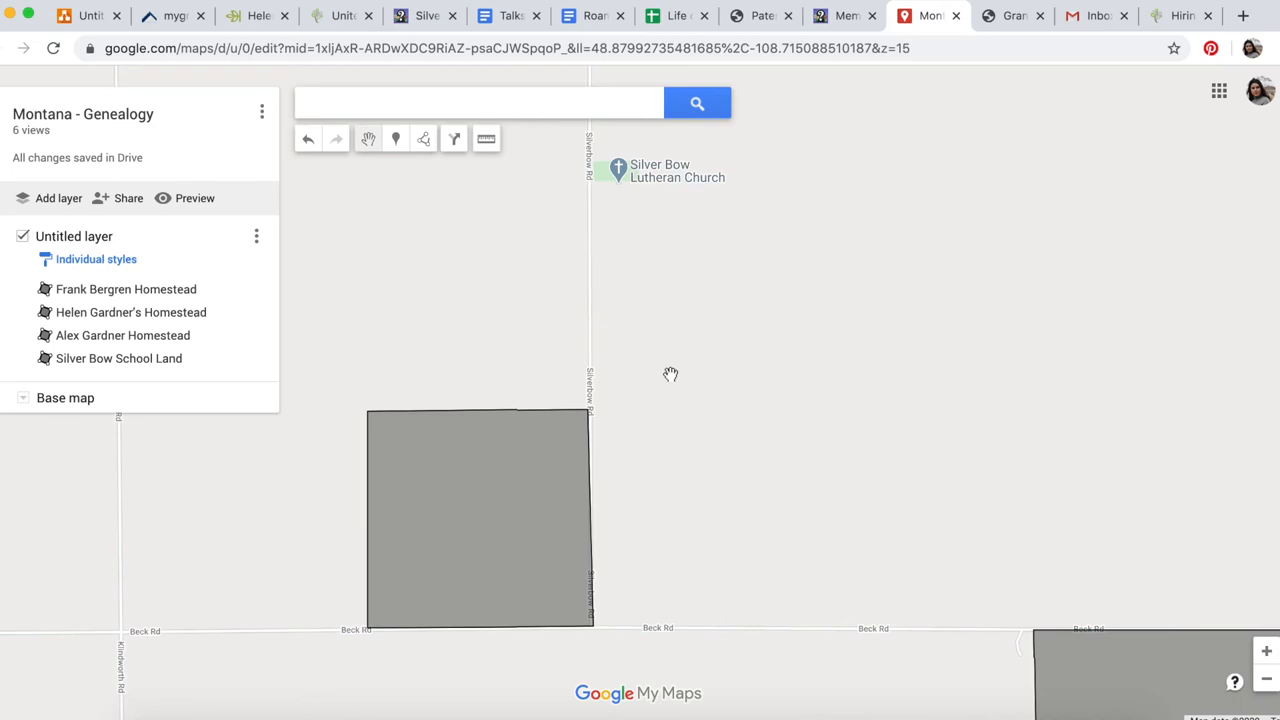
{"action": "left_click_drag", "start_coordinate": [670, 375], "coordinate": [670, 324]}
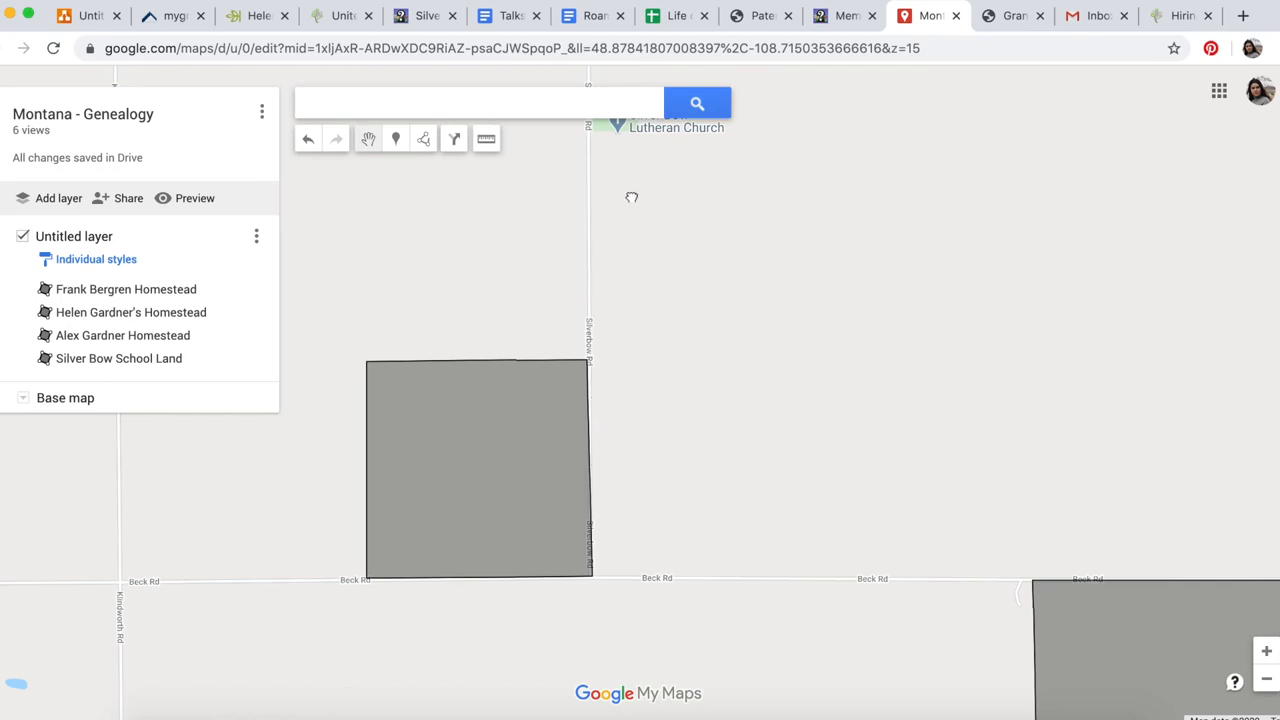
{"action": "left_click_drag", "start_coordinate": [630, 163], "coordinate": [630, 240]}
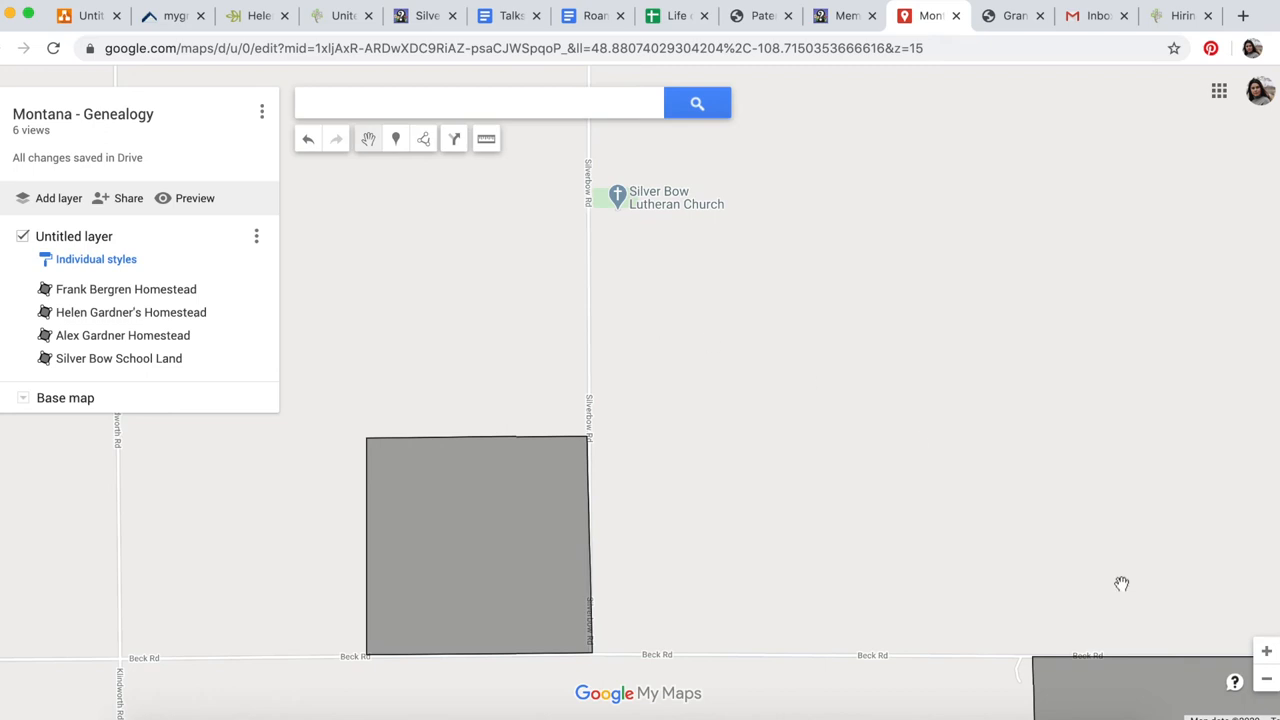
{"action": "left_click", "coordinate": [1266, 680]}
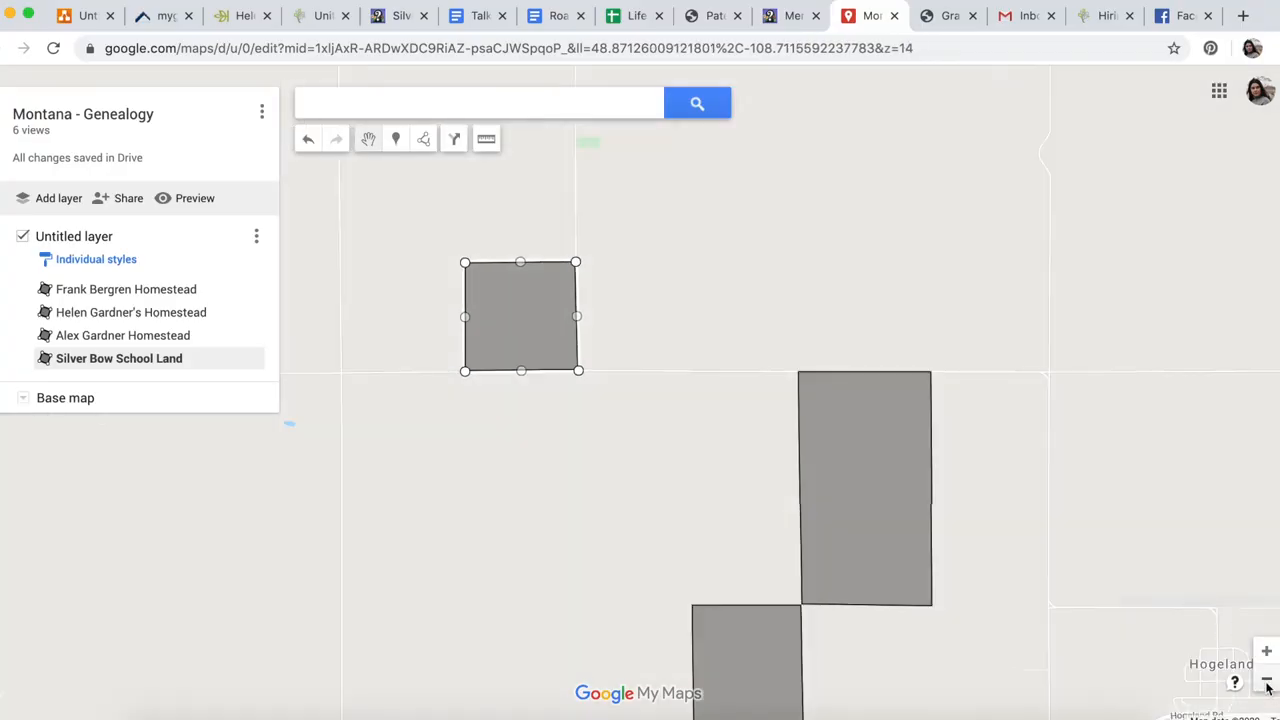
{"action": "left_click", "coordinate": [1267, 684]}
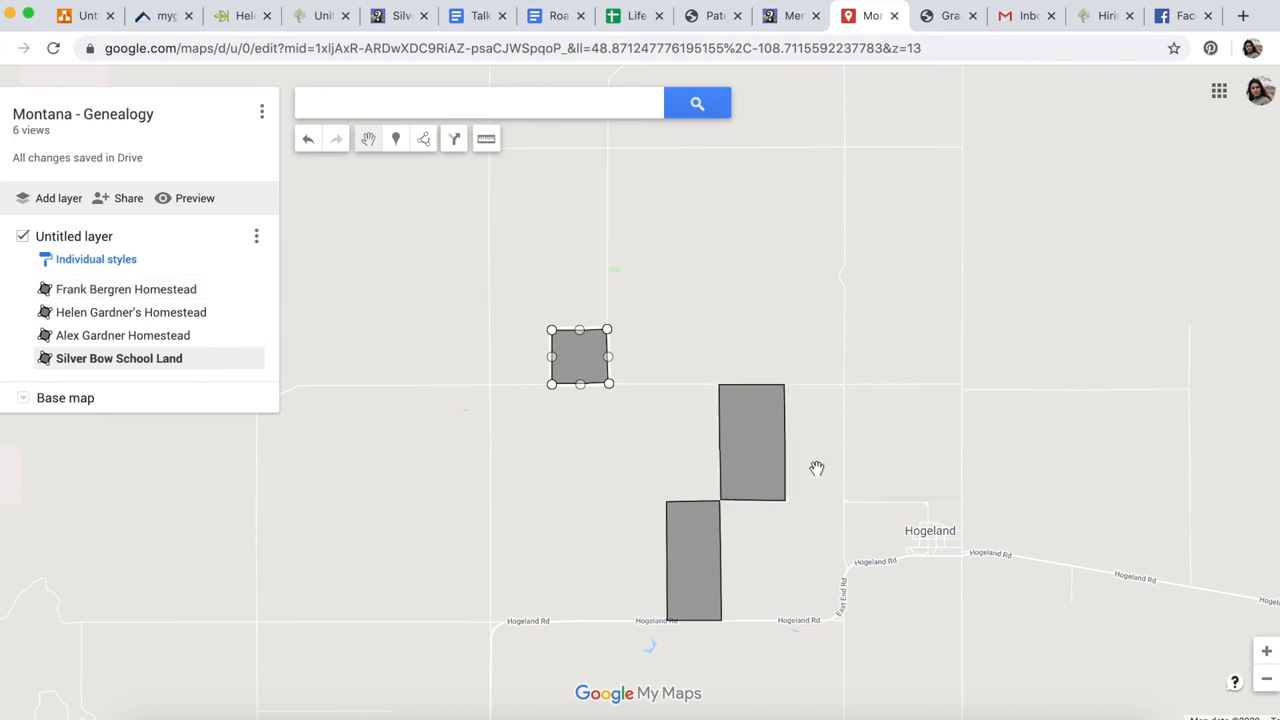
- Reframe the view to show all four parcels near Hogeland
{"action": "left_click", "coordinate": [1266, 651]}
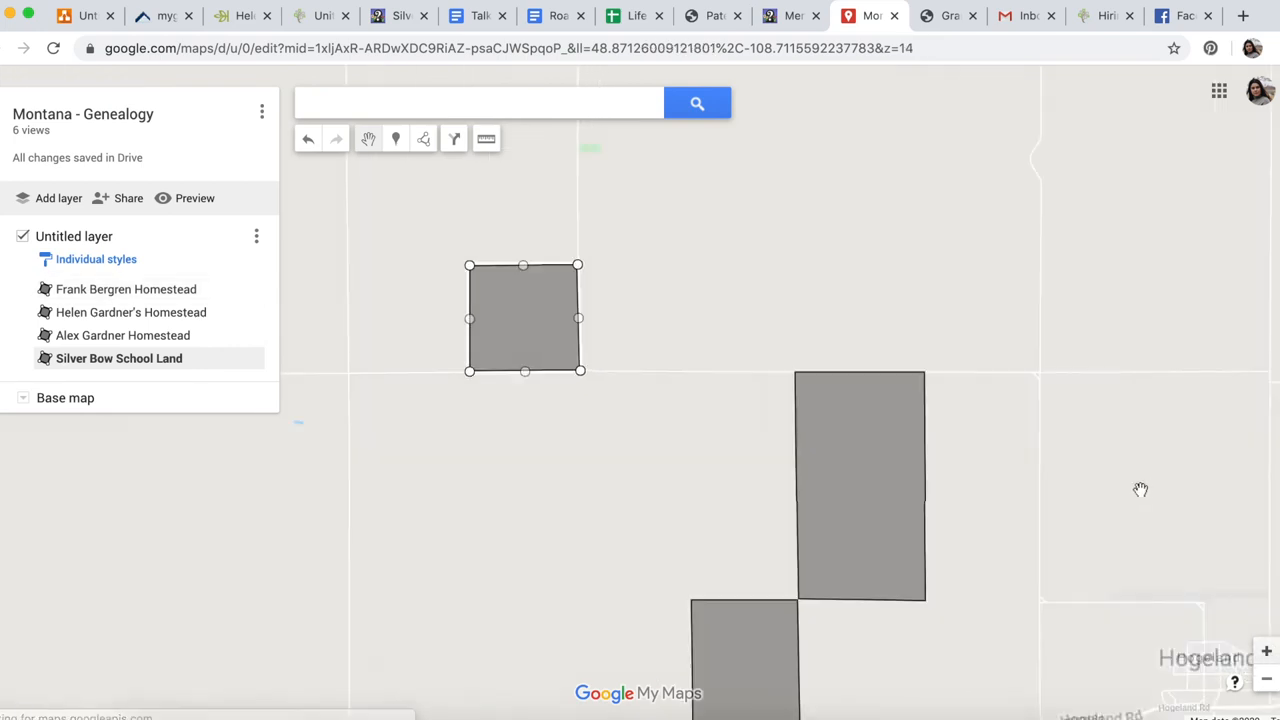
{"action": "left_click_drag", "start_coordinate": [1128, 486], "coordinate": [1073, 421]}
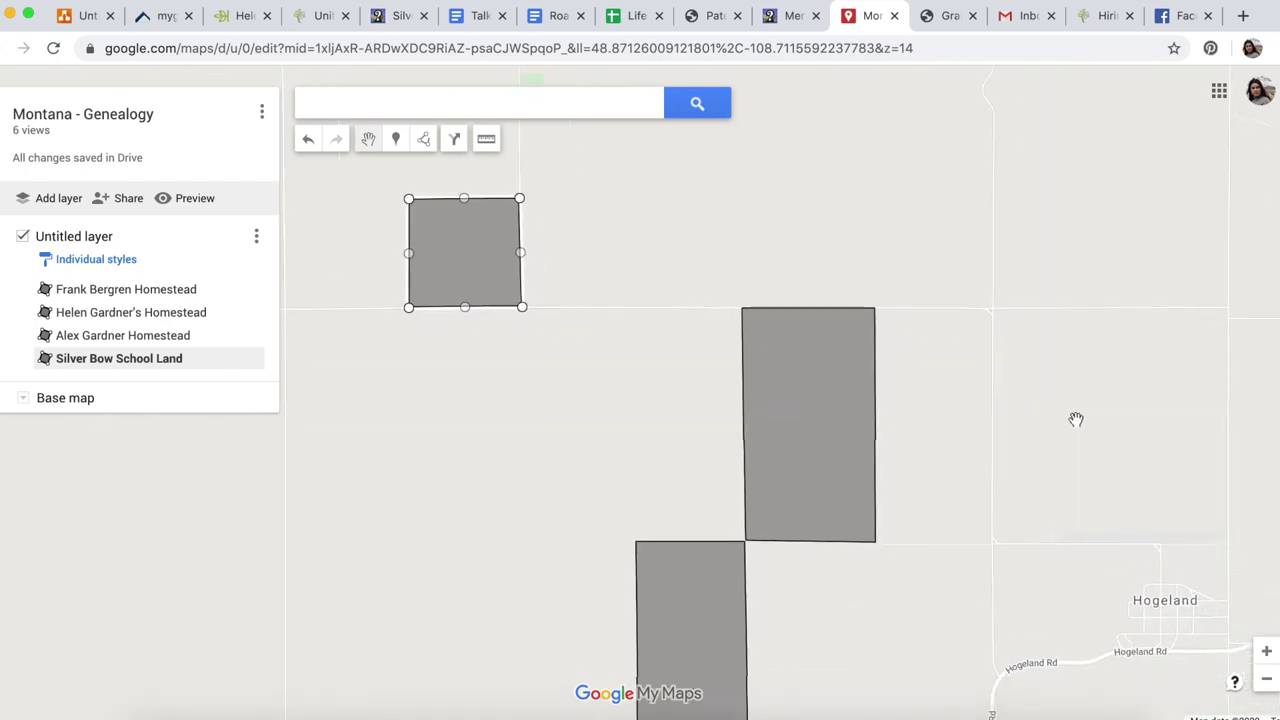
- Switch the base map to Satellite imagery under the parcels
{"action": "left_click", "coordinate": [22, 398]}
{"action": "left_click", "coordinate": [124, 446]}
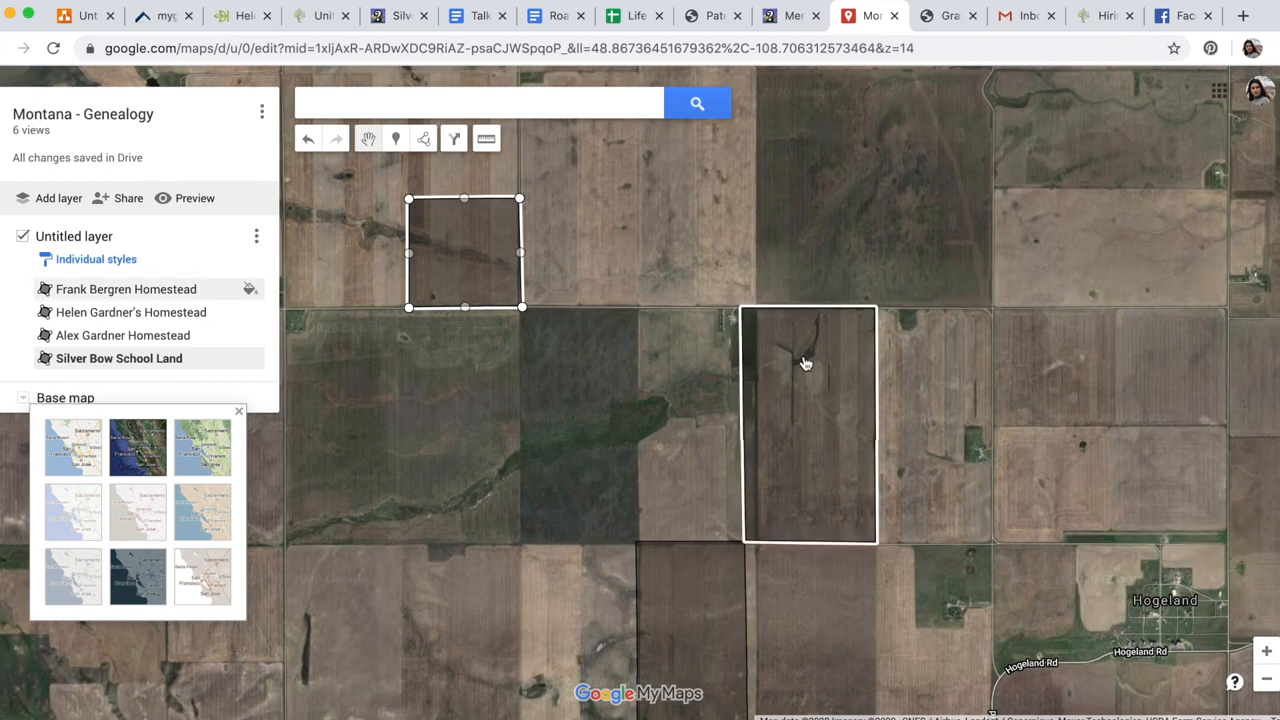
{"action": "left_click", "coordinate": [738, 328]}
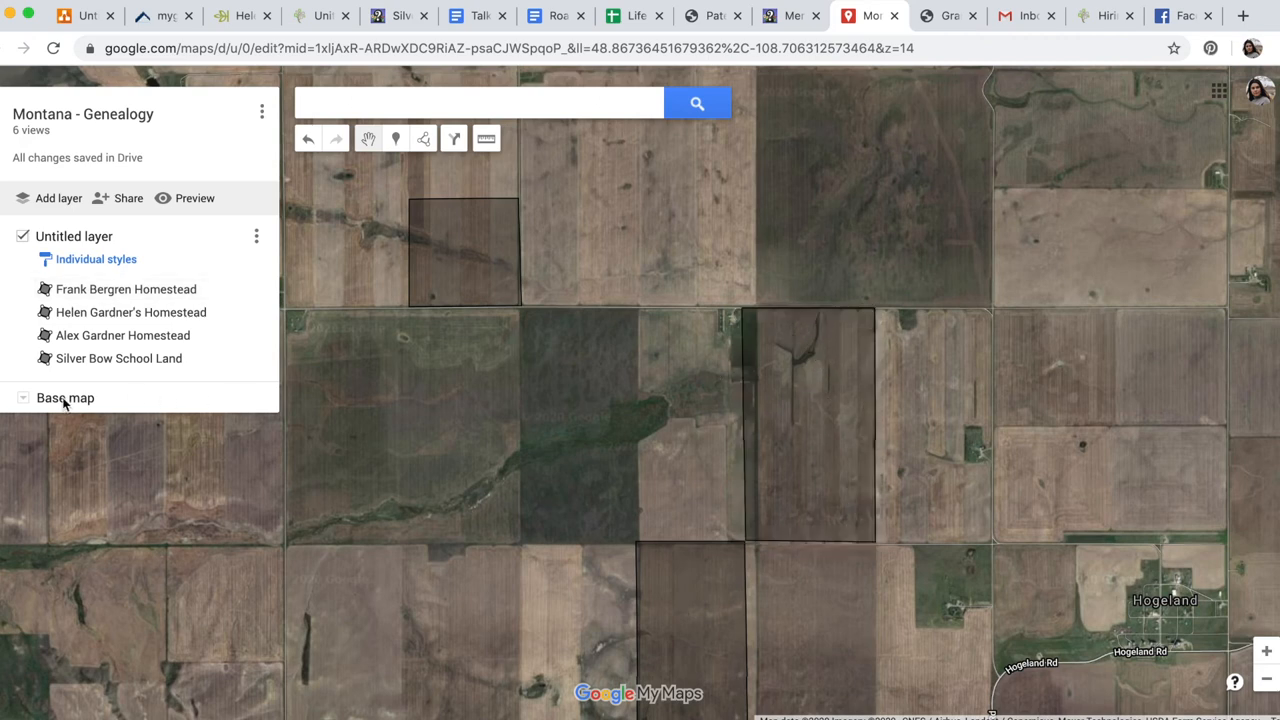
- Start a ruler measurement from the homestead corner toward the Silver Bow School Land (~0.985 mi)
{"action": "left_click", "coordinate": [487, 140]}
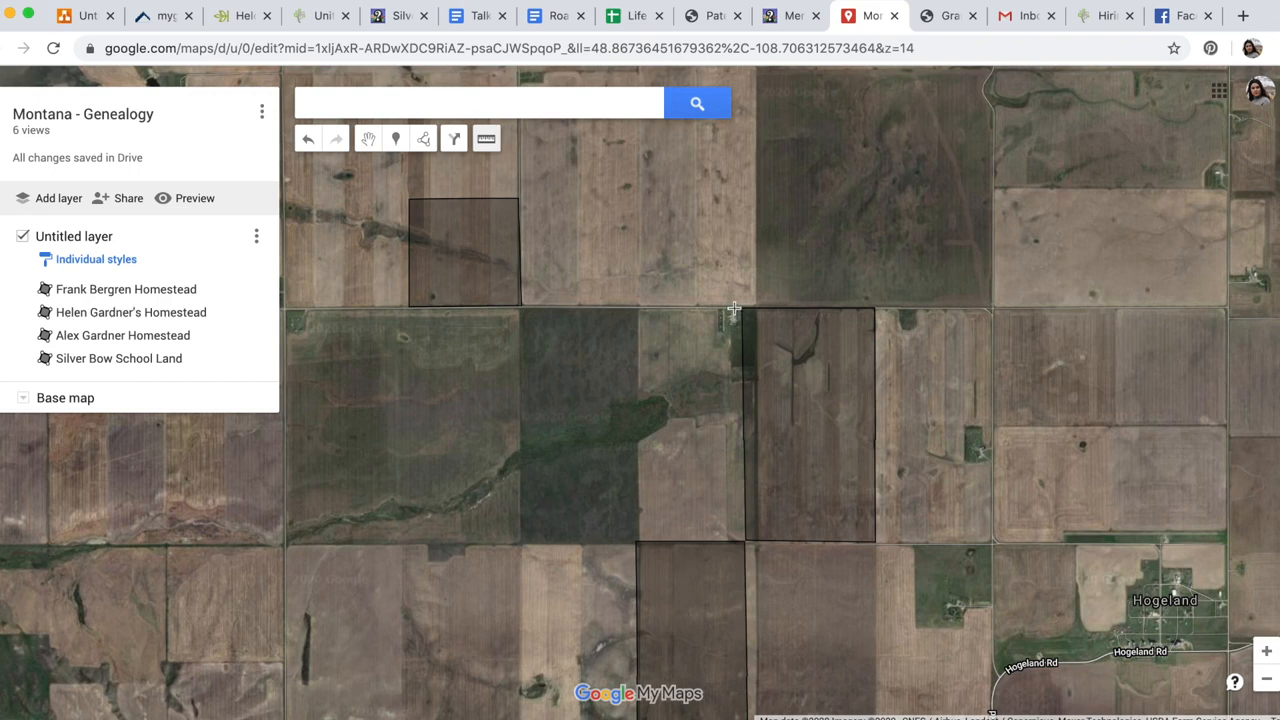
{"action": "left_click", "coordinate": [734, 308]}
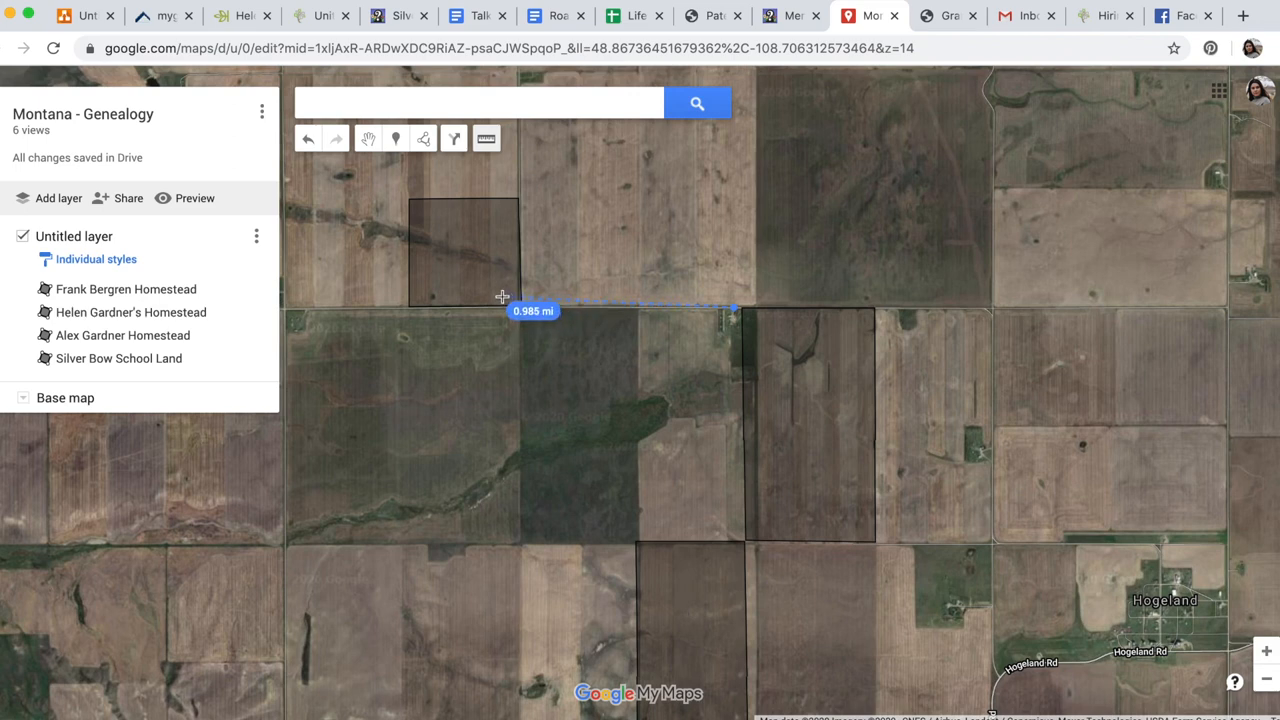
{"action": "scroll", "coordinate": [502, 296], "scroll_direction": "down", "scroll_amount": 2}
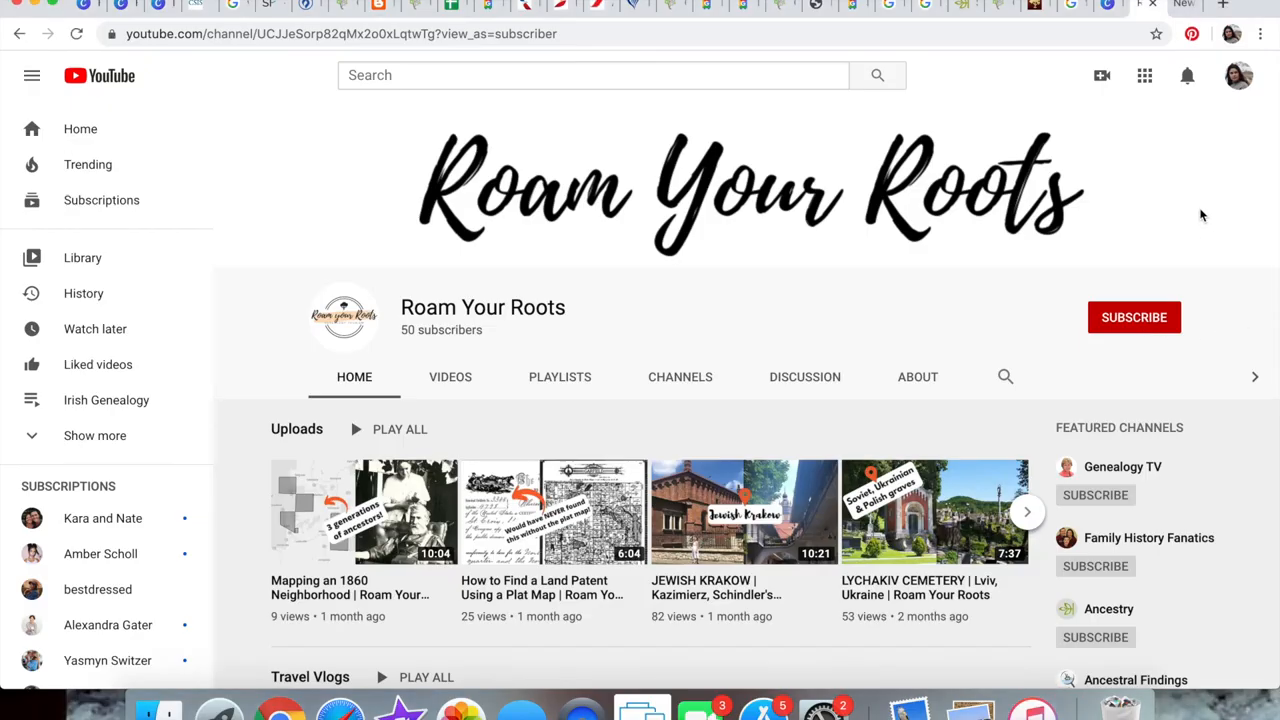
- Subscribe to Roam Your Roots and set its notifications to All
{"action": "left_click", "coordinate": [1144, 325]}
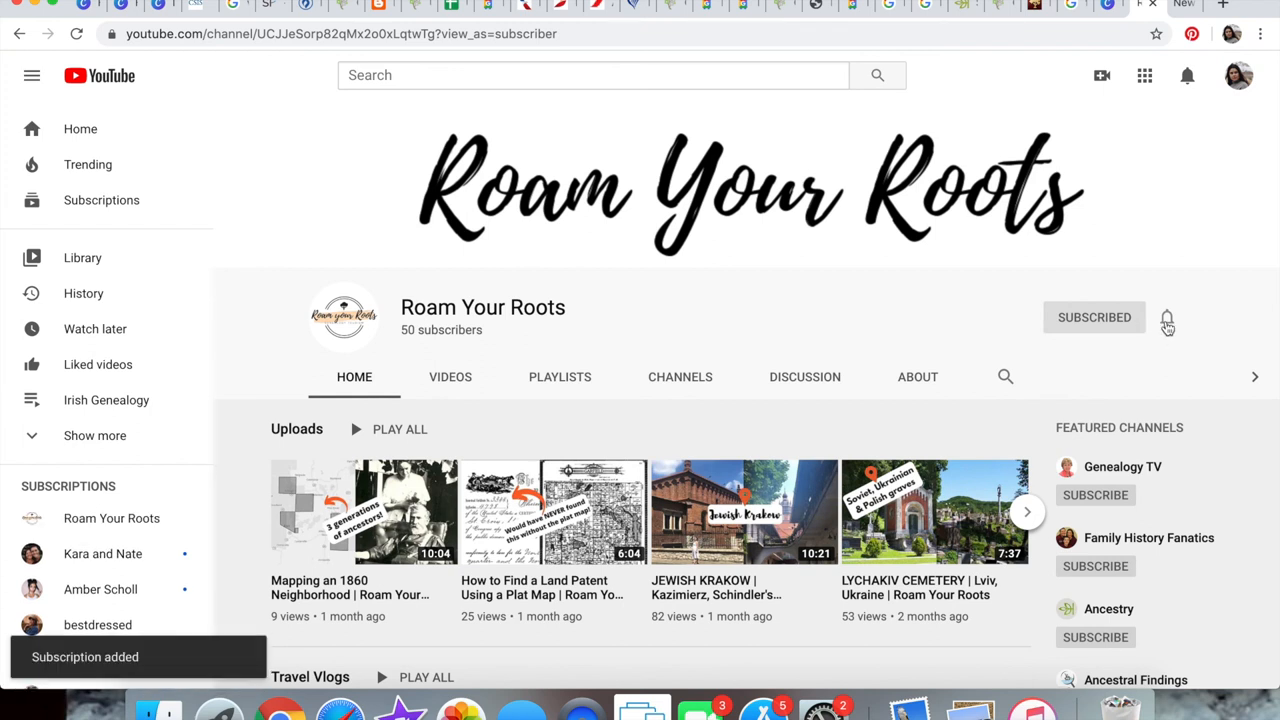
{"action": "left_click", "coordinate": [1167, 320]}
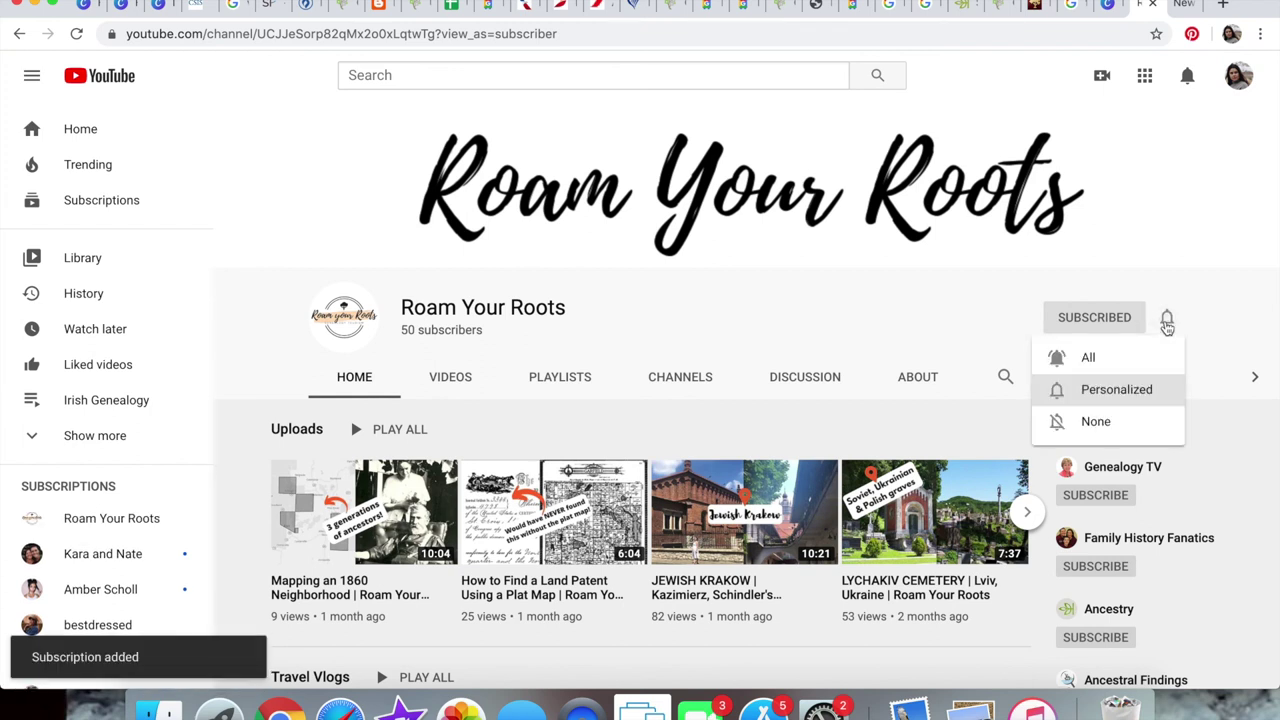
{"action": "left_click", "coordinate": [1095, 360]}
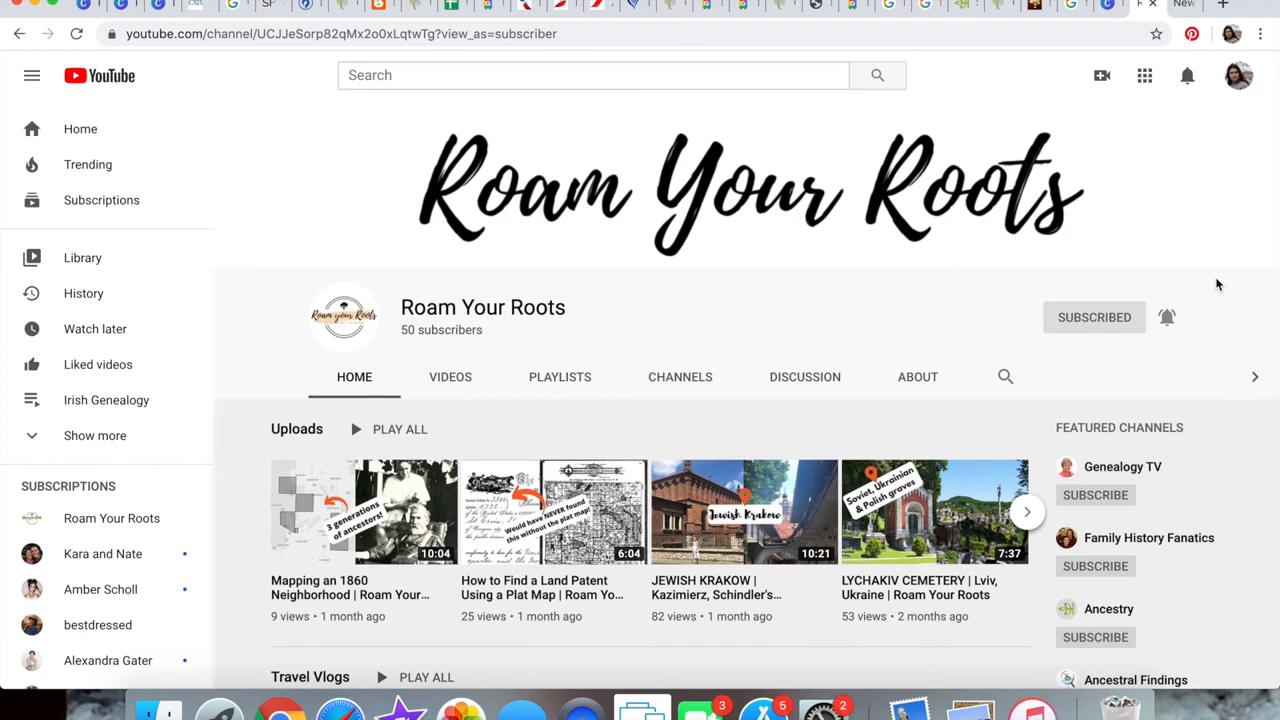
{"action": "scroll", "coordinate": [1109, 180], "scroll_direction": "down", "scroll_amount": 5}
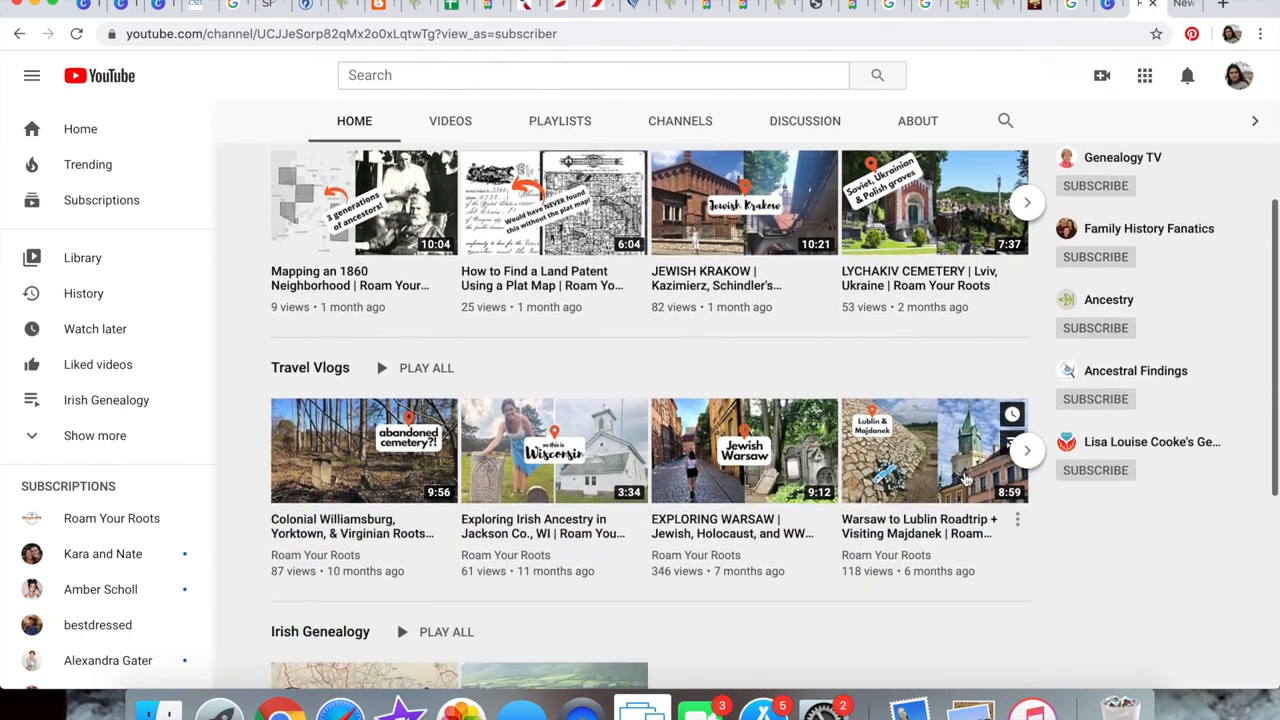
{"action": "scroll", "coordinate": [1000, 400], "scroll_direction": "down", "scroll_amount": 3}
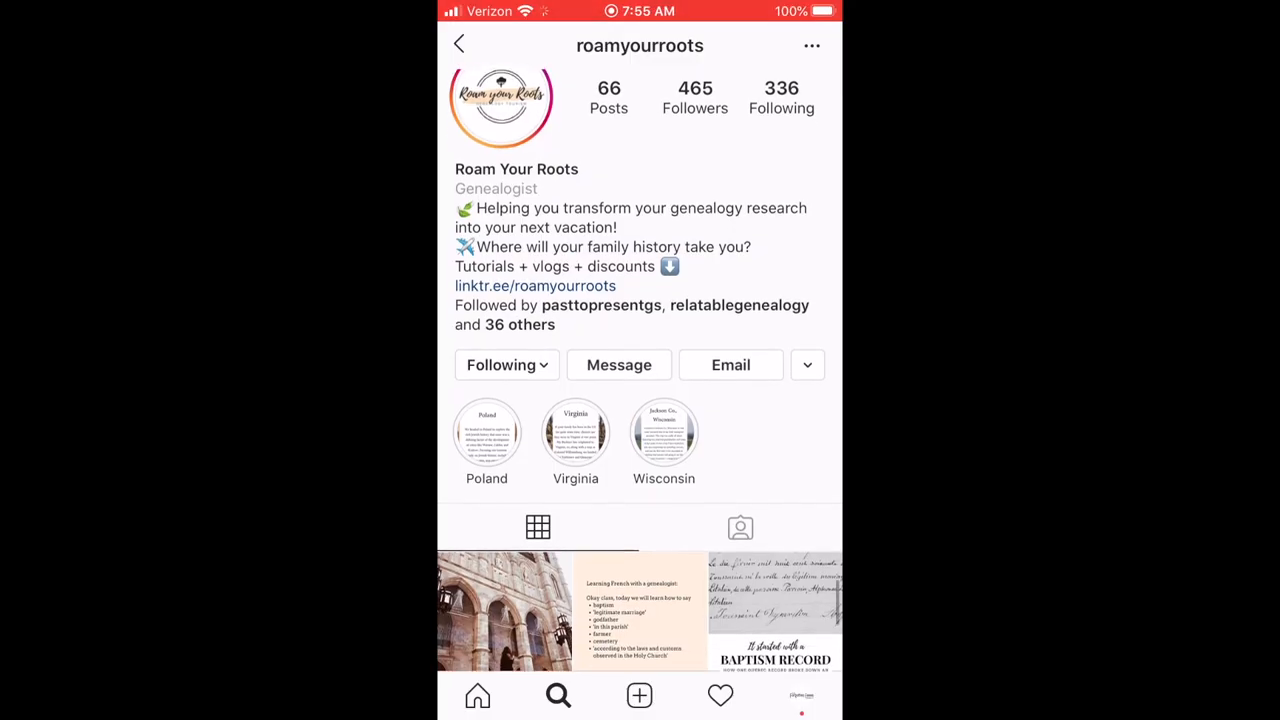